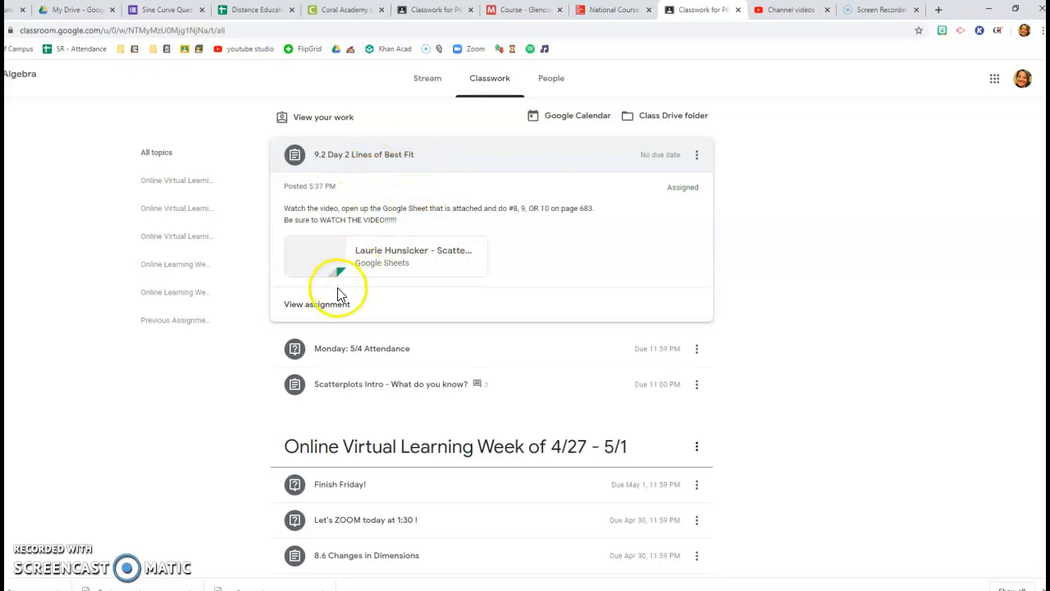
Open the 9.2 Day 2 Lines of Best Fit assignment and its attached ScatterPlots and Lines spreadsheet
click(334, 303)
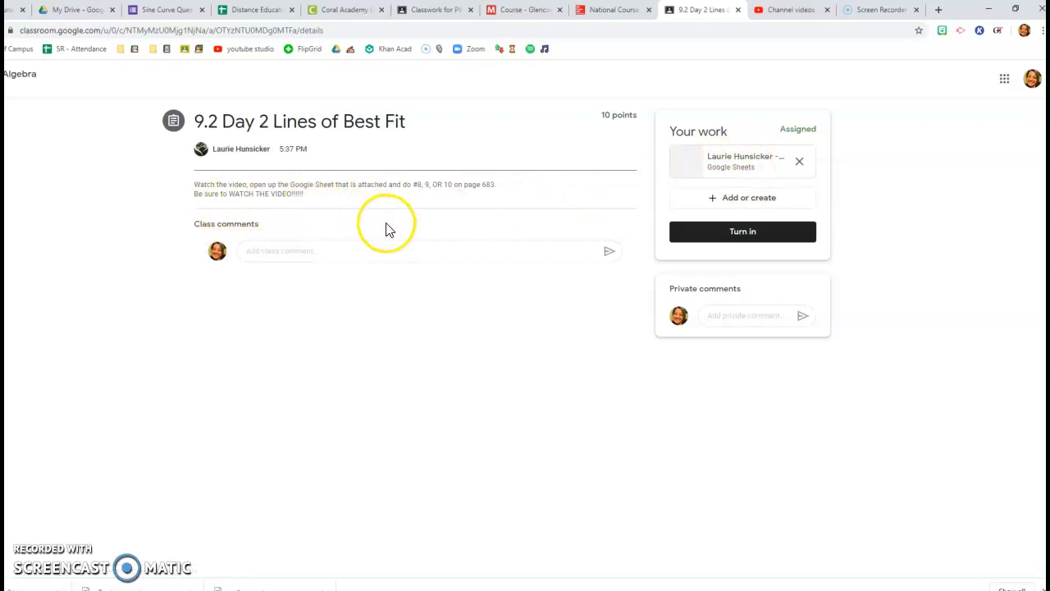
click(724, 165)
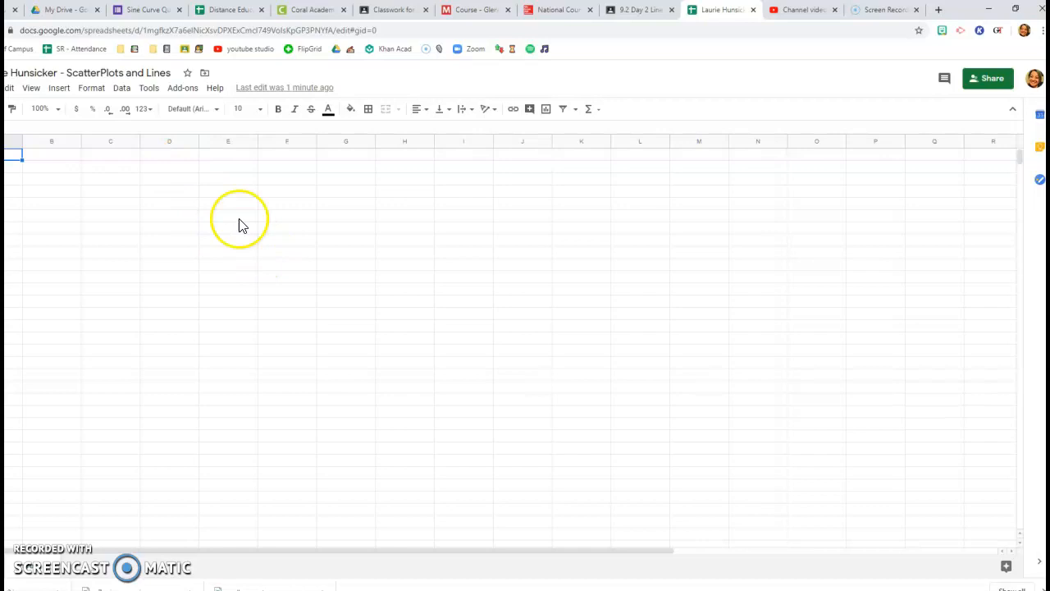
Enter the textbook page heading in cell D3 and list problem numbers 9 and 10 in the cells beneath it
click(167, 182)
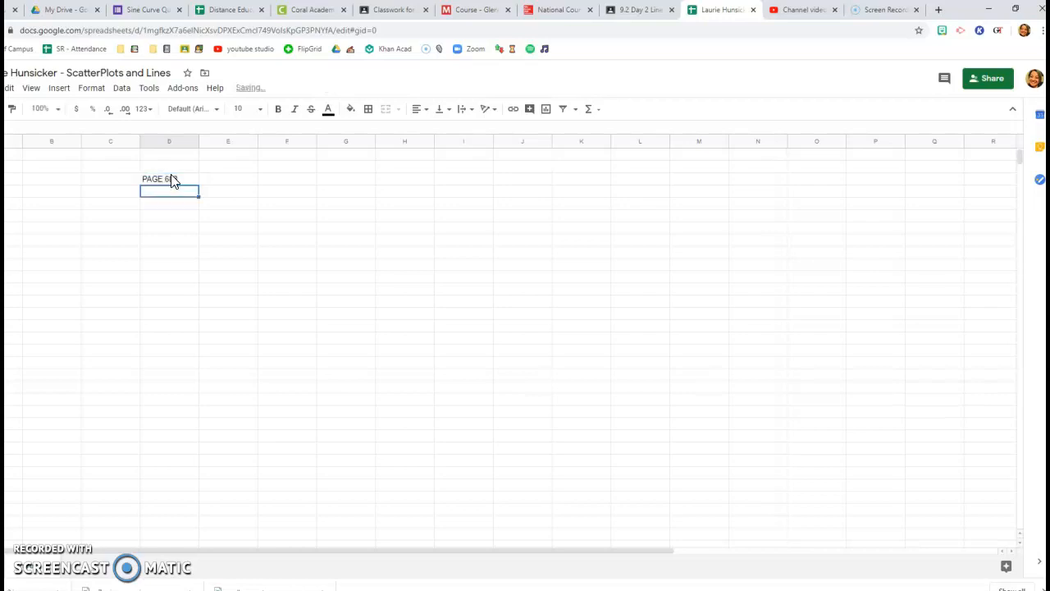
text(9)
key(Return)
text(10)
key(Return)
text(1)
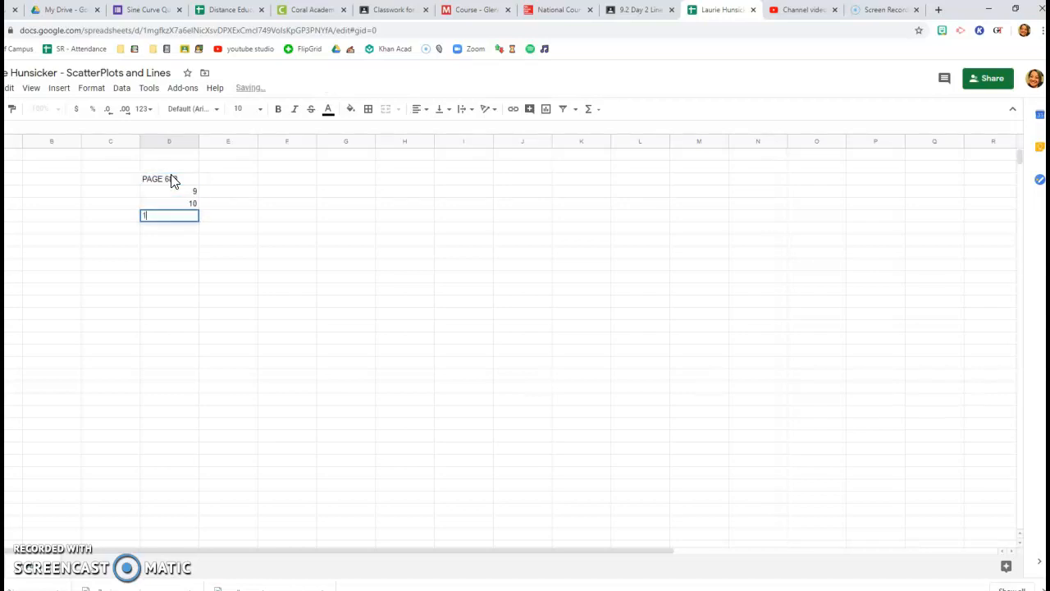
key(Up)
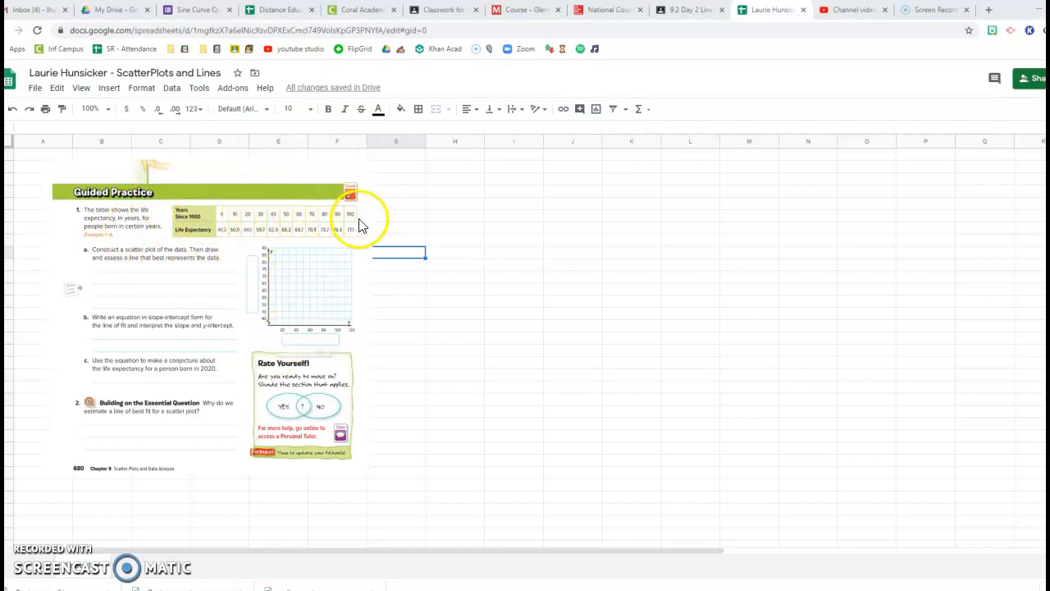
Enter the years since 1900 in cells H6 to H16, from 0 to 100 in increments of 10
click(452, 215)
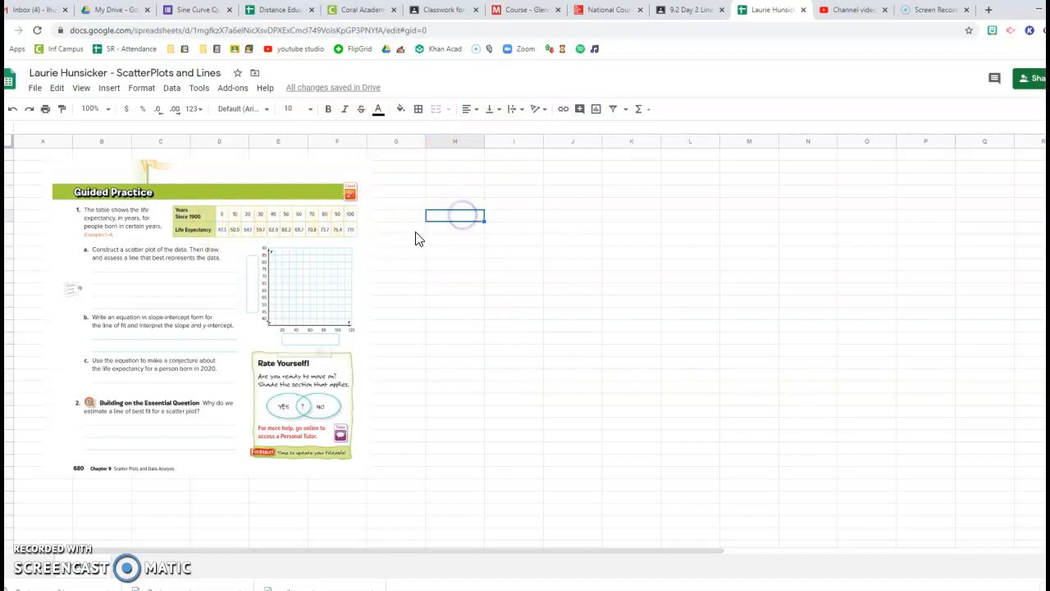
key(Return)
key(Return)
key(Return)
text(30)
key(Return)
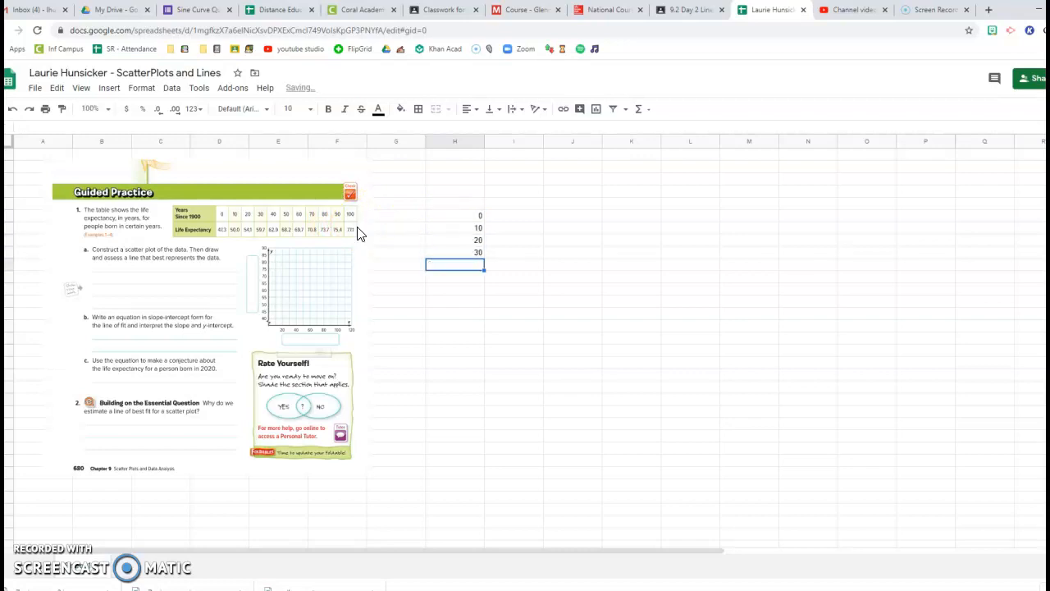
key(Return)
text(60)
key(Return)
text(70)
key(Return)
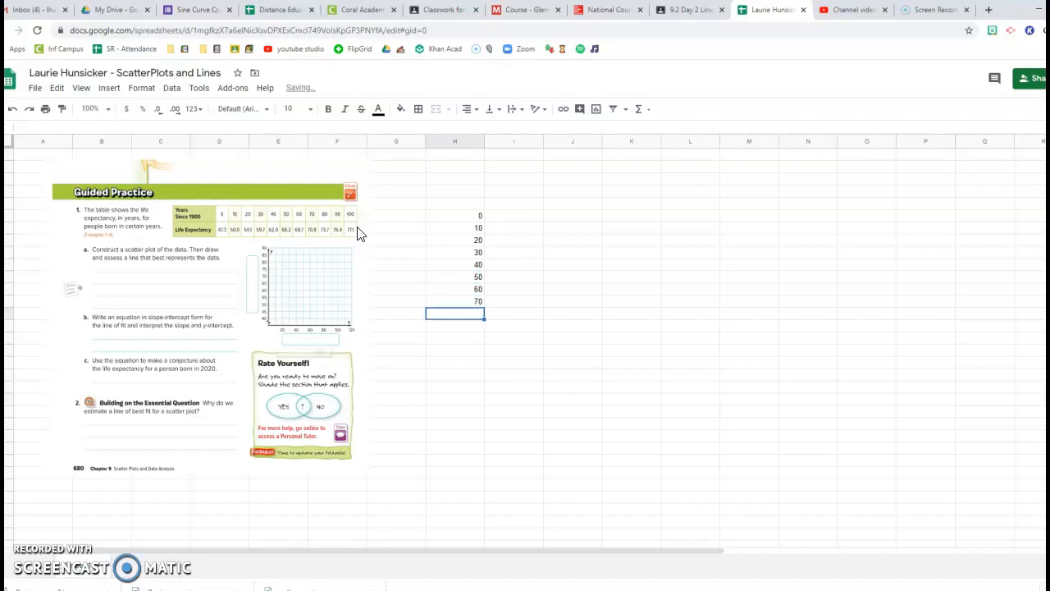
key(Return)
text(100)
key(Return)
Enter the life expectancies 47.3, 50.0, 54.1, 59.7 and 62.9 in cells I6 to I10, beside years 0 to 40
click(518, 216)
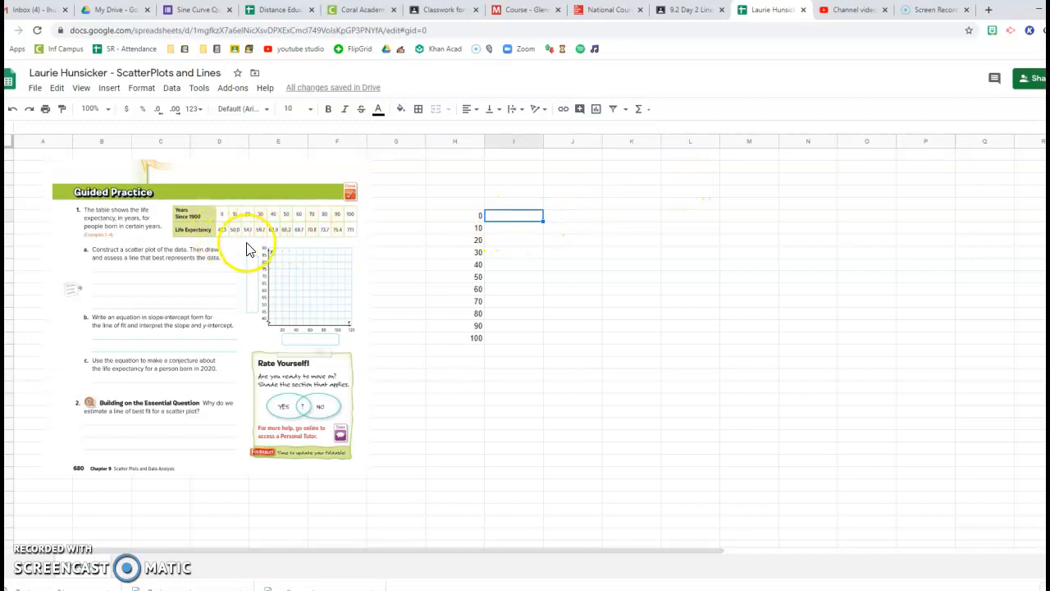
text(47.3)
key(Return)
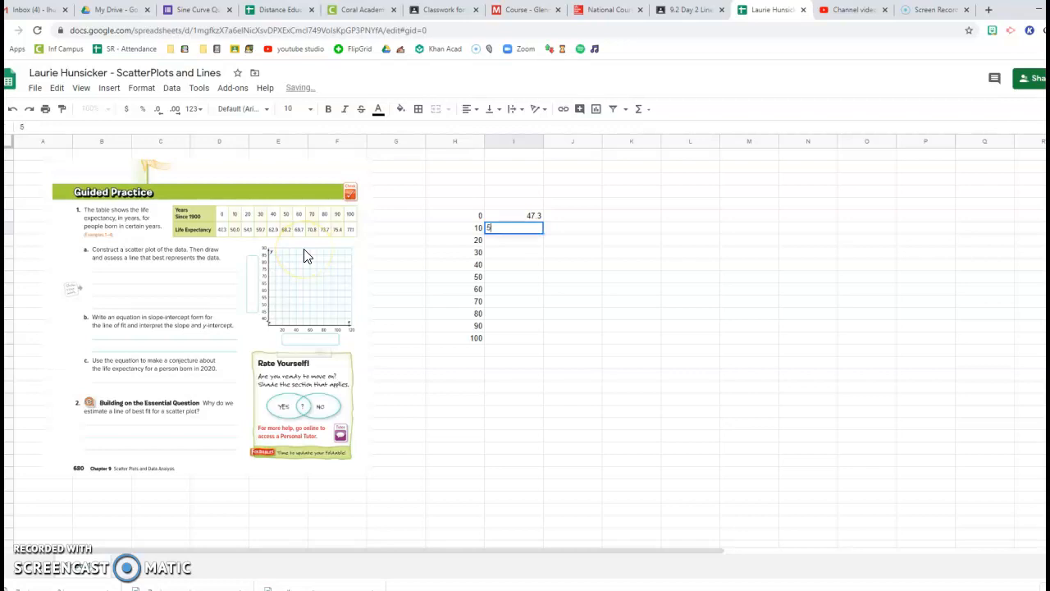
text(50.0)
key(Return)
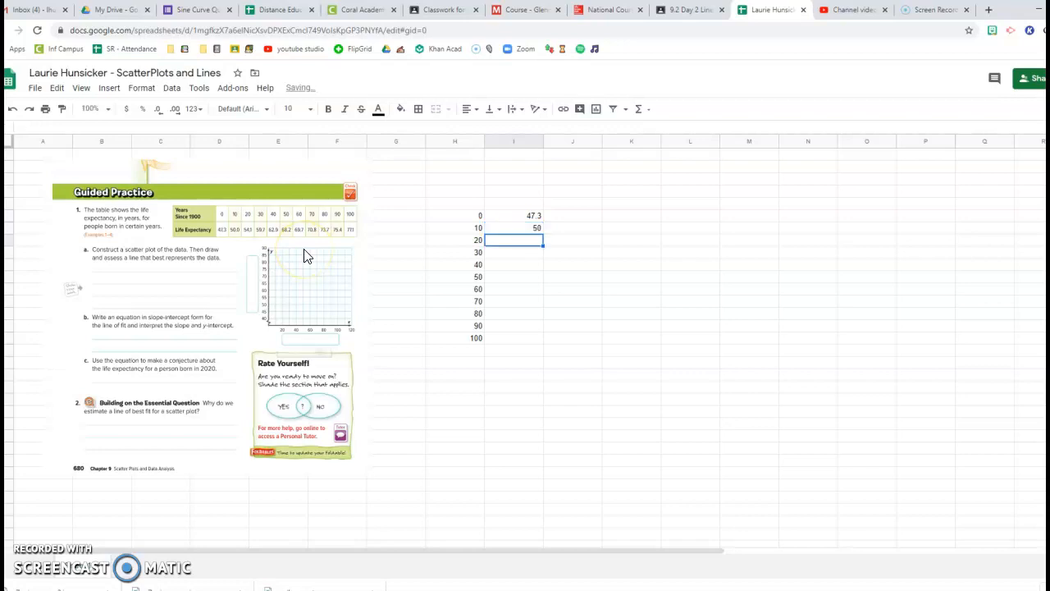
click(532, 229)
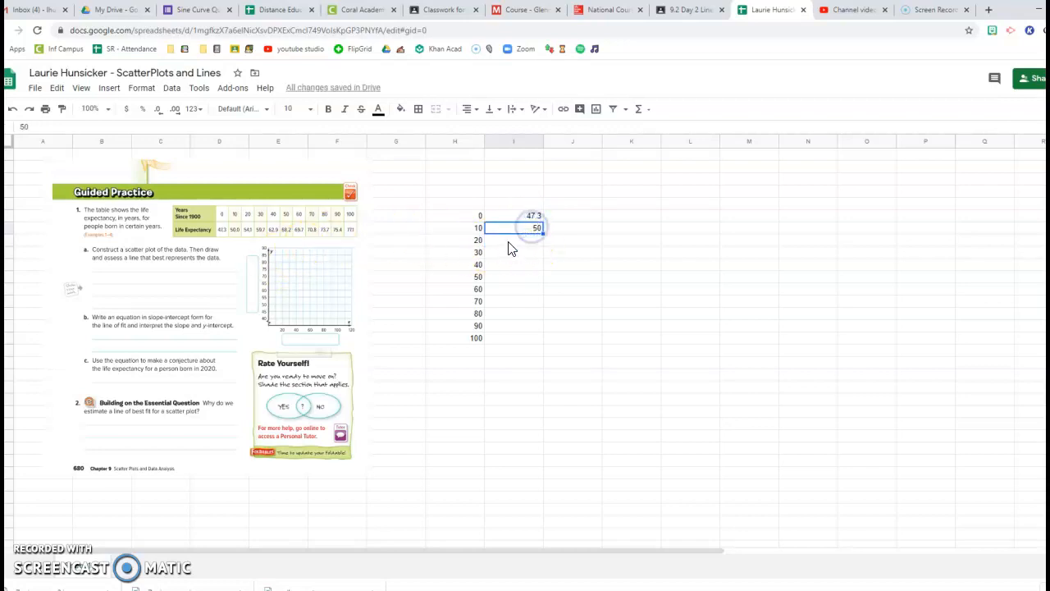
key(Return)
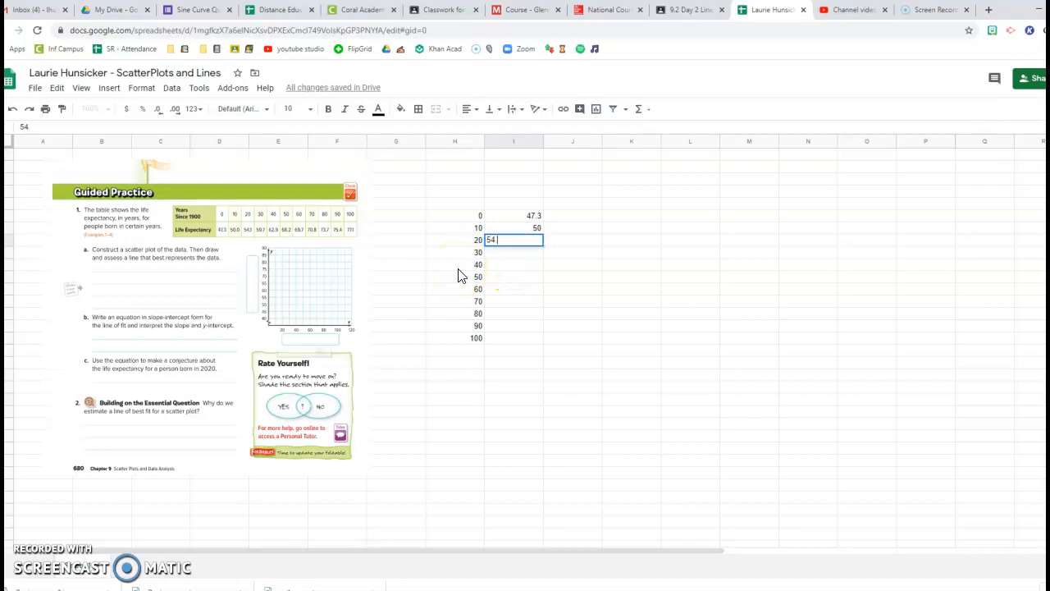
key(Return)
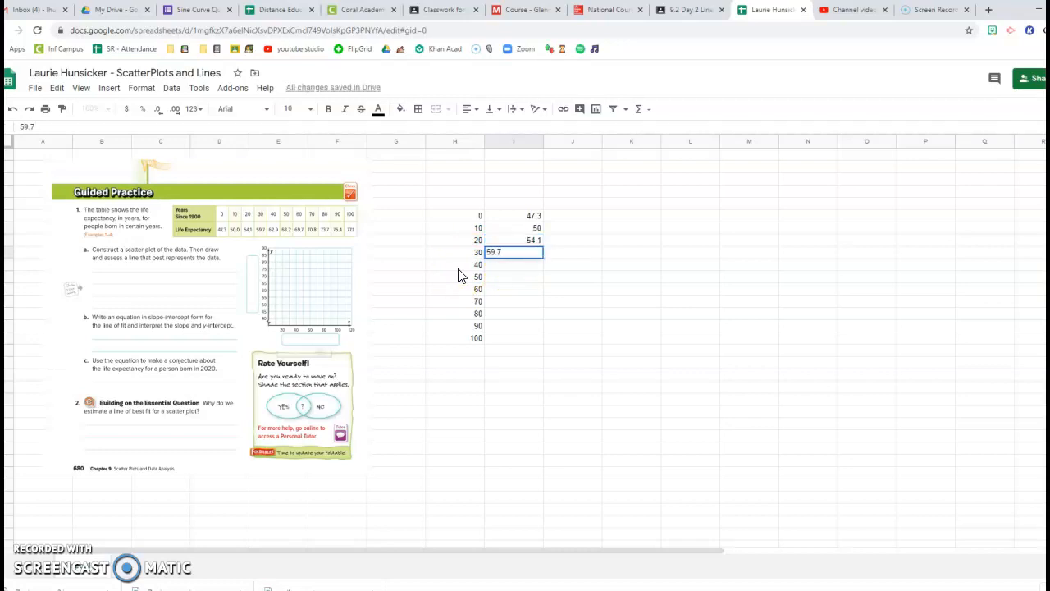
key(Return)
key(Return)
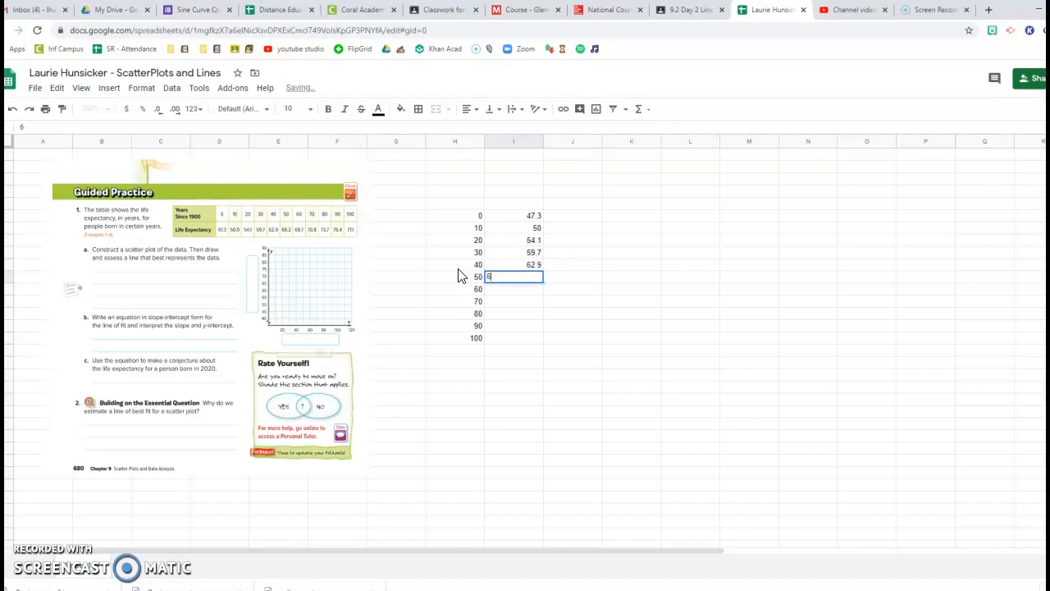
Enter the life expectancies 68.2, 69.7, 70.8, 73.7, 75.4 and 77.1 in cells I11 to I16, beside years 50 to 100
key(Return)
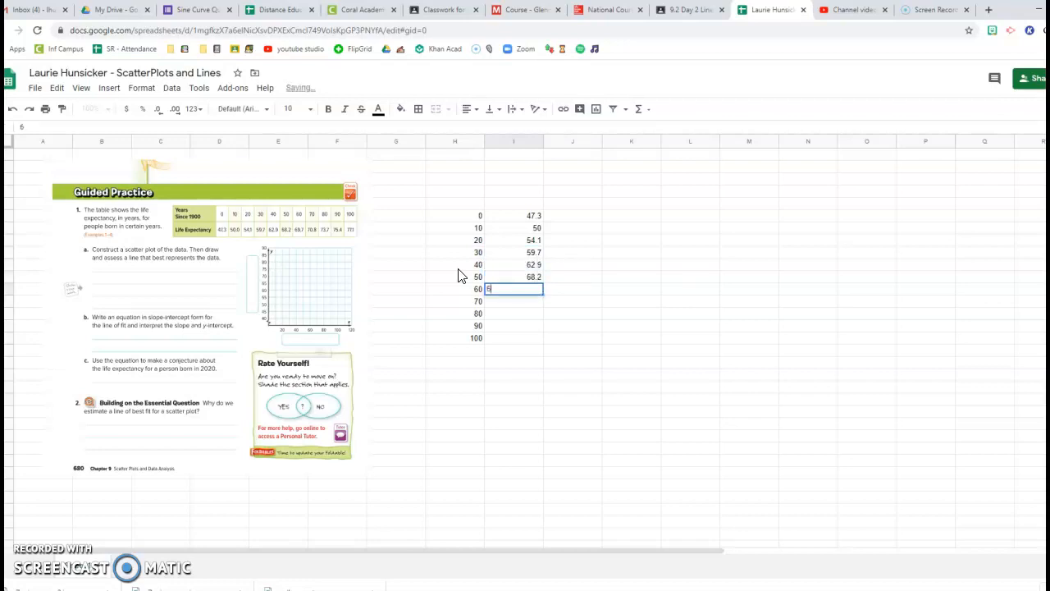
key(Return)
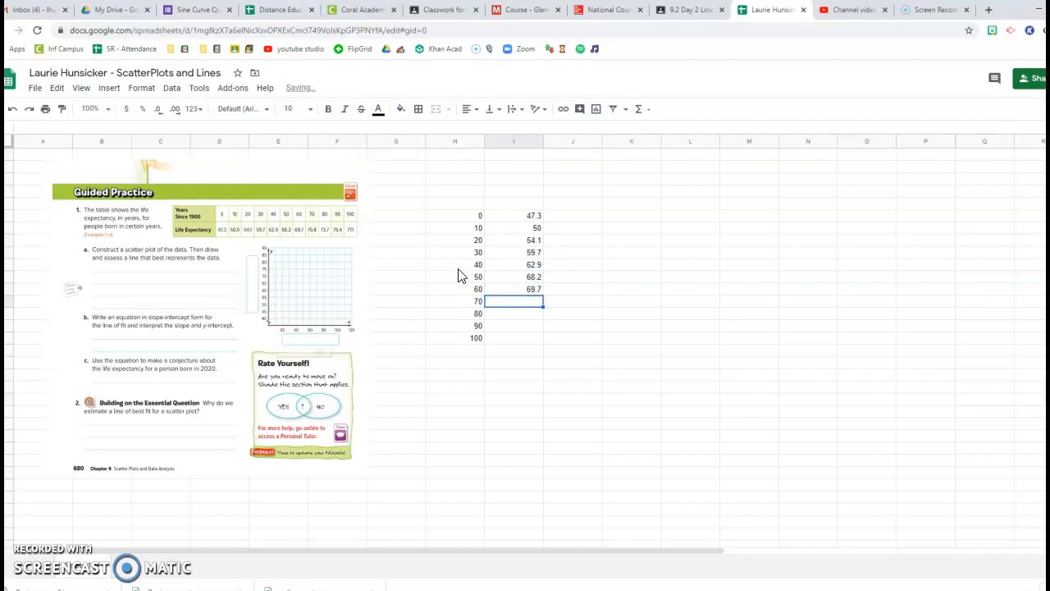
key(Return)
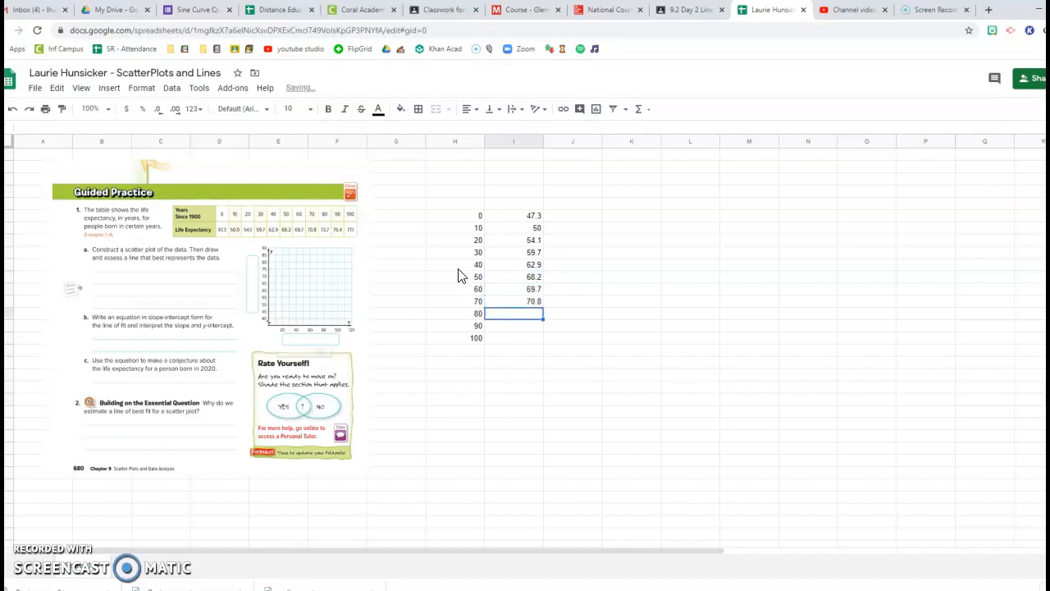
key(Return)
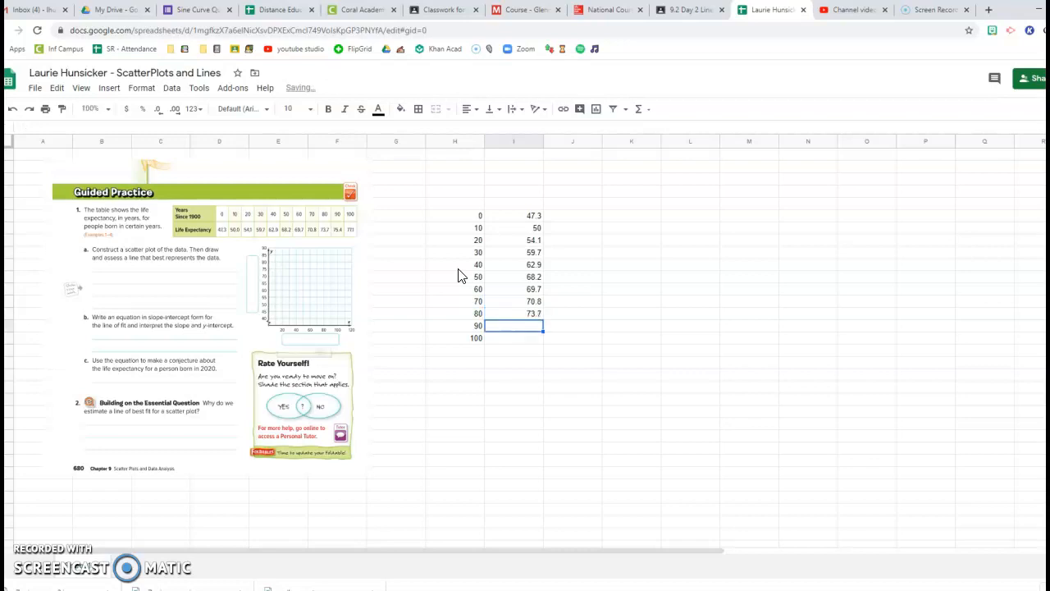
key(Return)
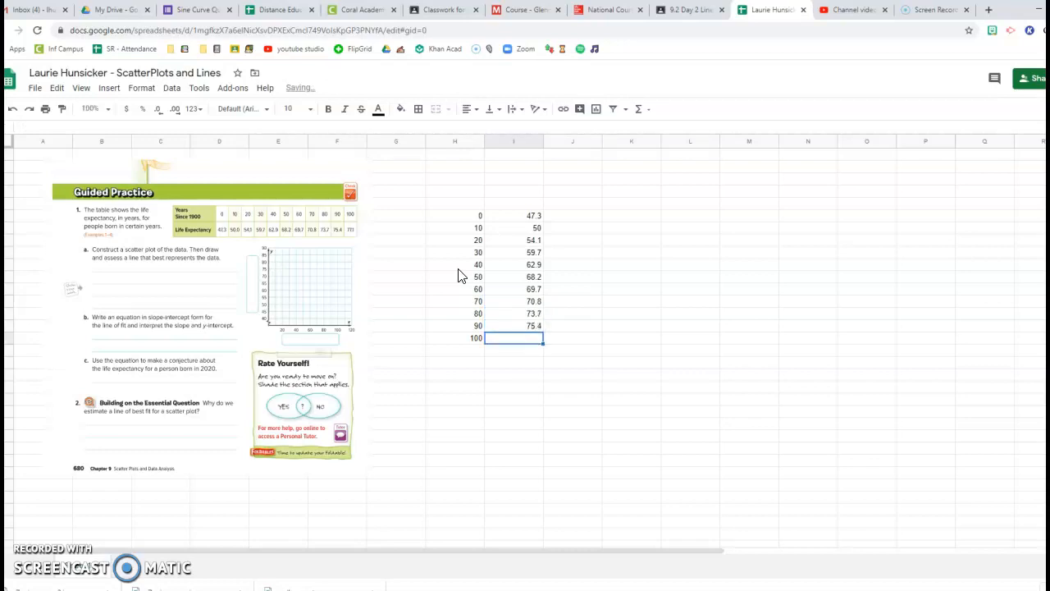
text(77.1)
key(Return)
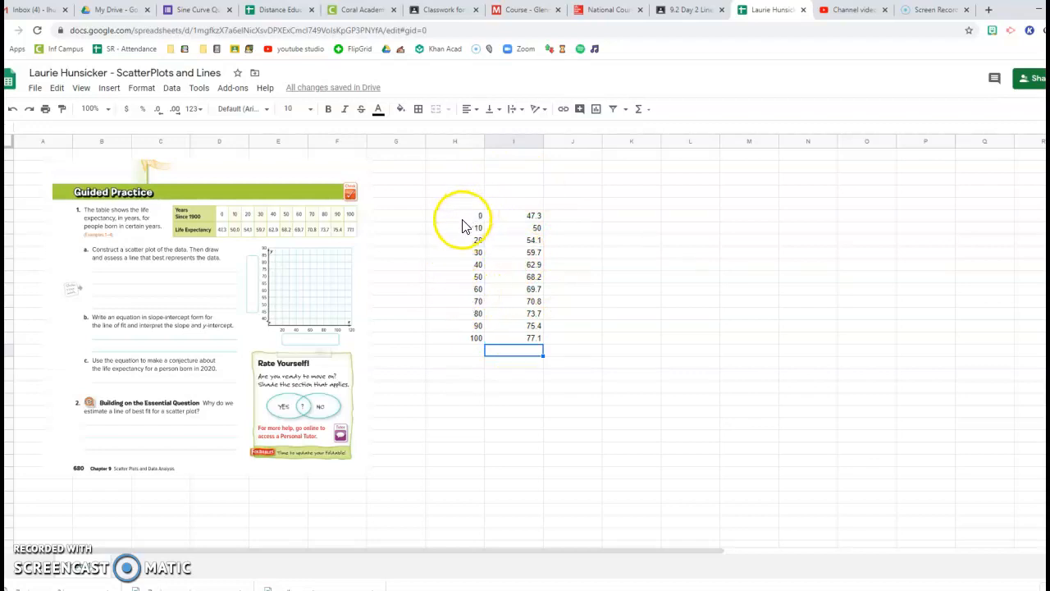
Insert a chart based on the years and life expectancy data in H6:I16
drag(464, 220, 511, 339)
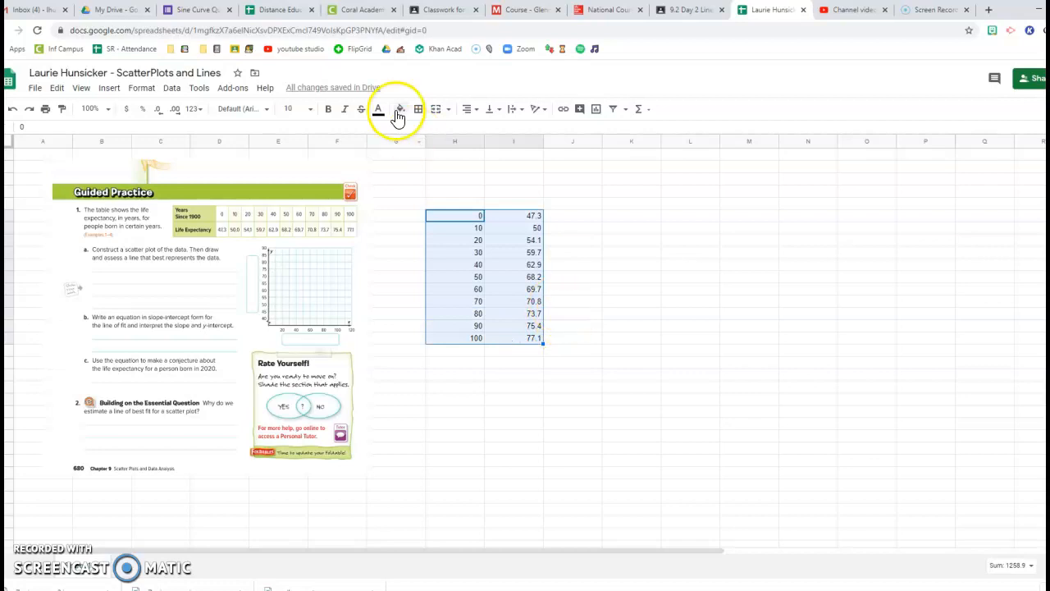
click(437, 193)
drag(440, 197, 570, 404)
drag(461, 215, 514, 339)
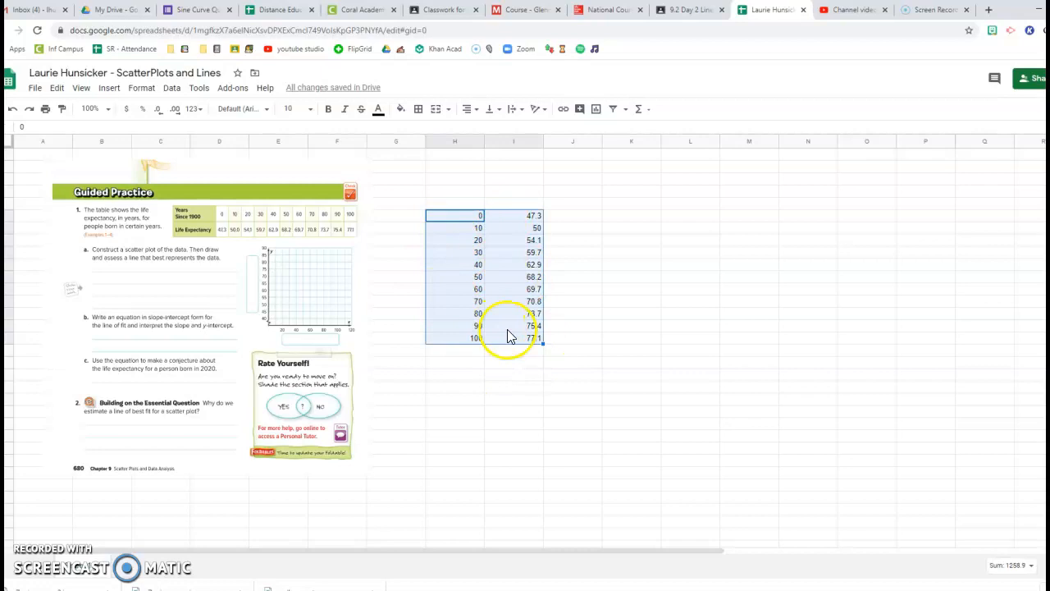
click(110, 88)
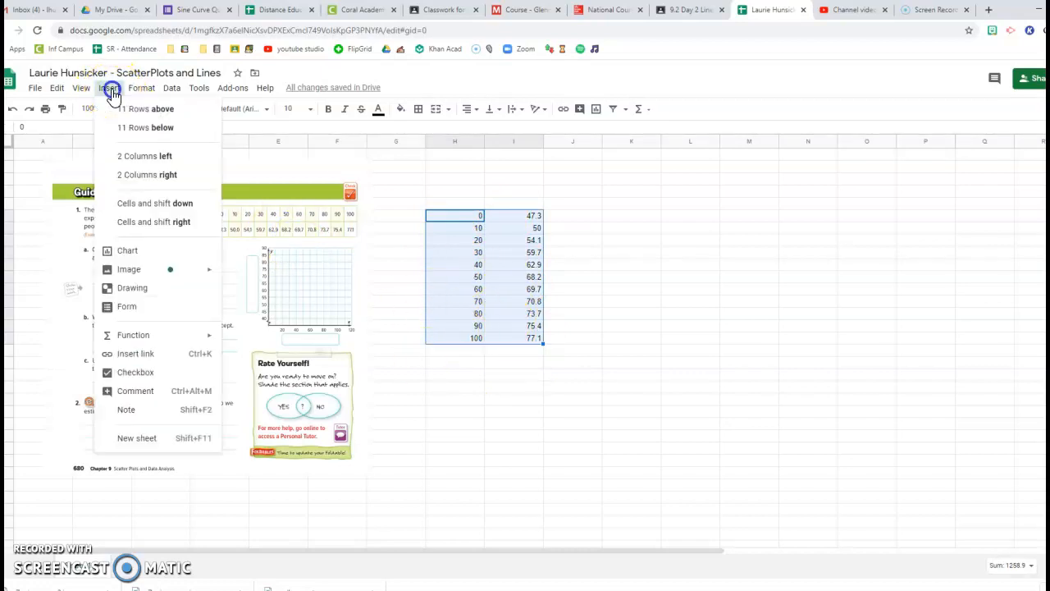
click(134, 251)
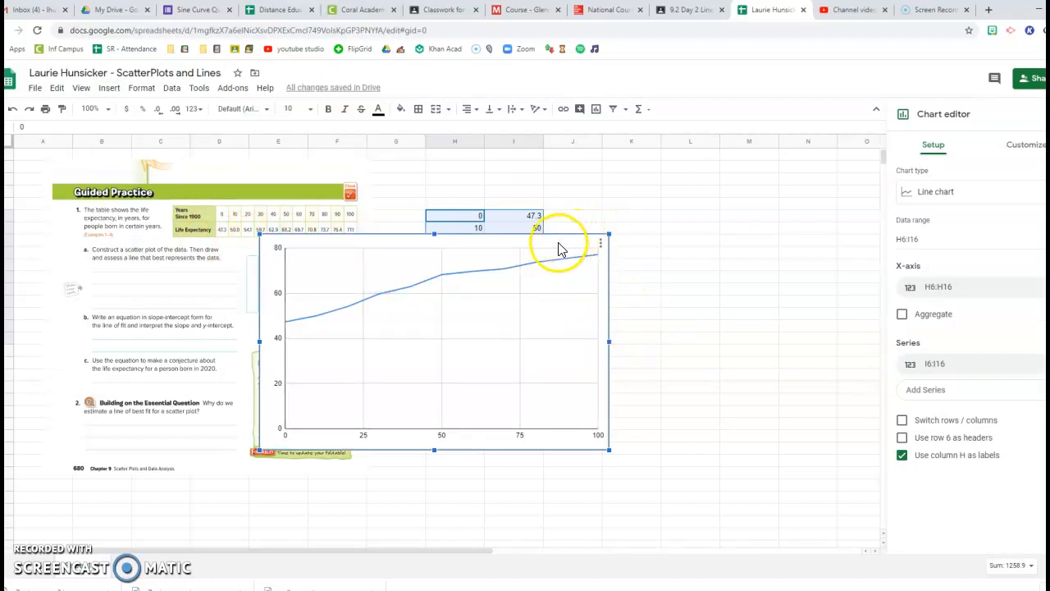
Shrink the chart and place it beside the data table so that both data columns stay uncovered
drag(555, 249, 774, 225)
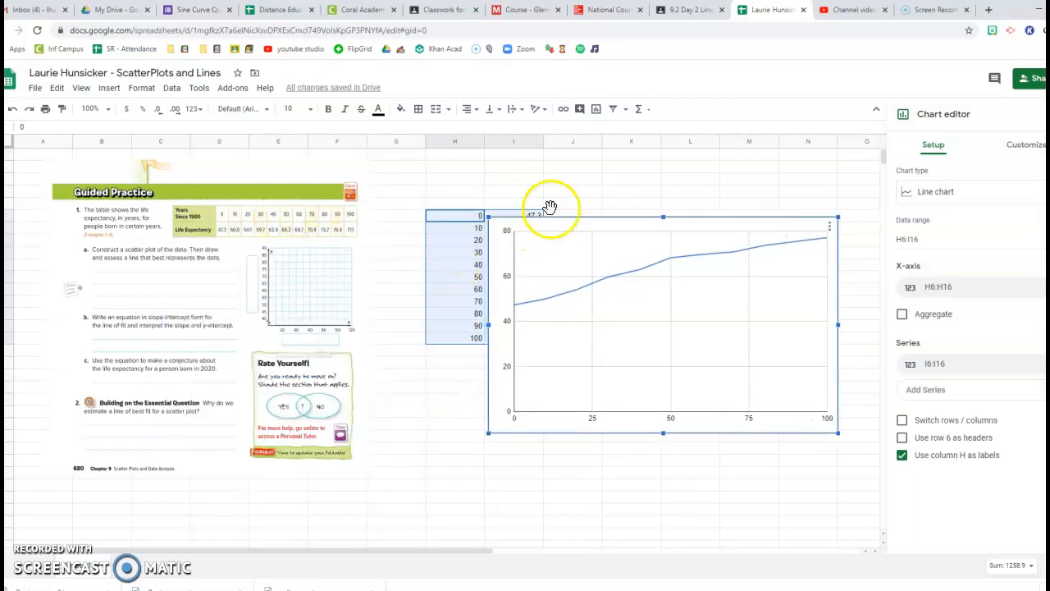
mouse_move(618, 225)
mouse_down()
mouse_move(331, 237)
mouse_move(621, 419)
mouse_move(568, 380)
mouse_move(567, 356)
mouse_move(638, 234)
mouse_move(620, 206)
mouse_up()
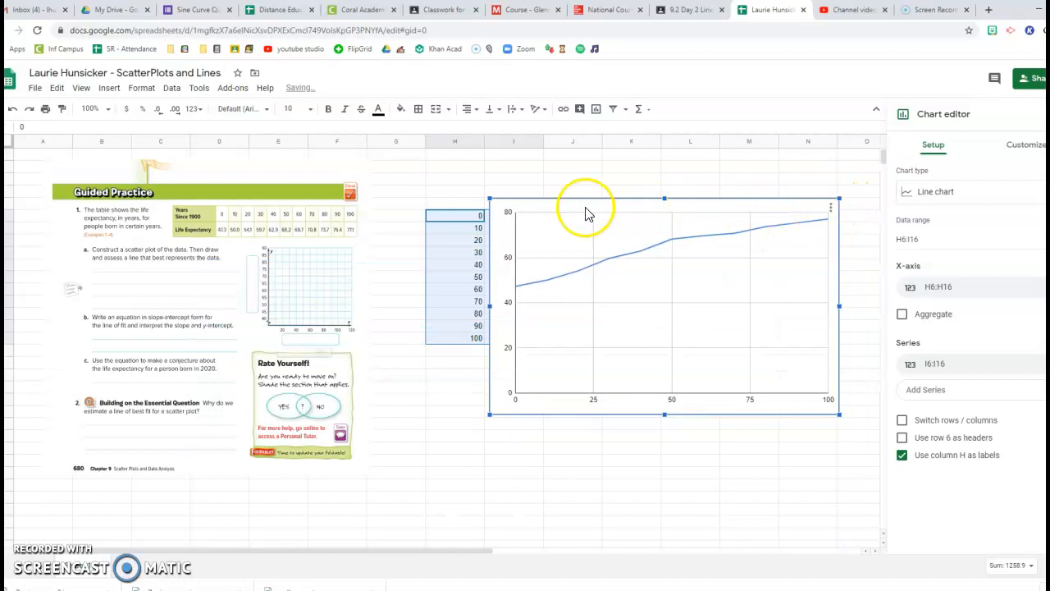
drag(838, 198, 763, 245)
drag(669, 254, 741, 210)
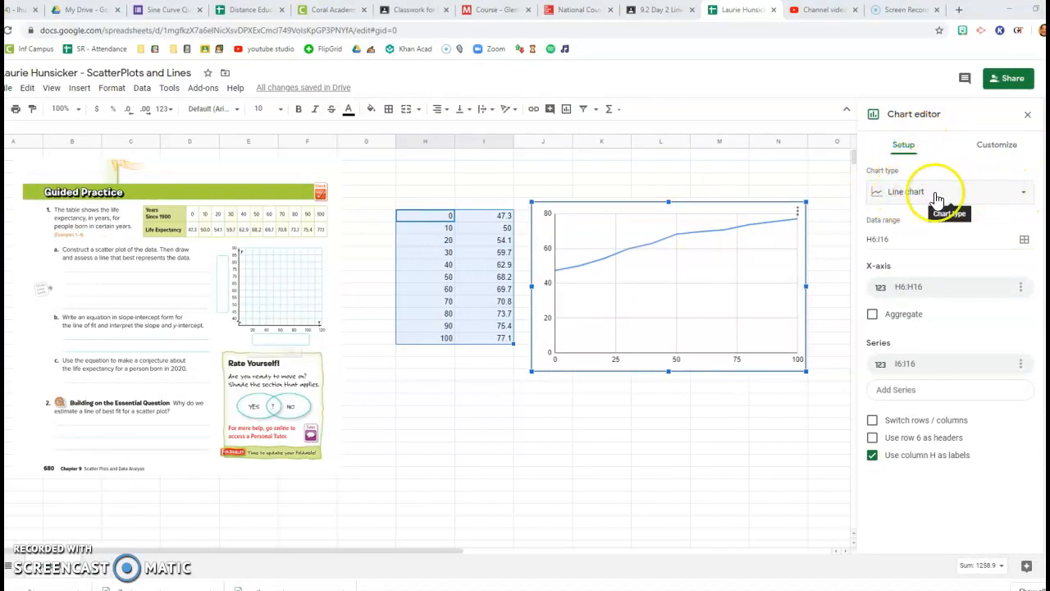
Try the column, bar, line and stepped area chart types on the life expectancy chart
click(1020, 193)
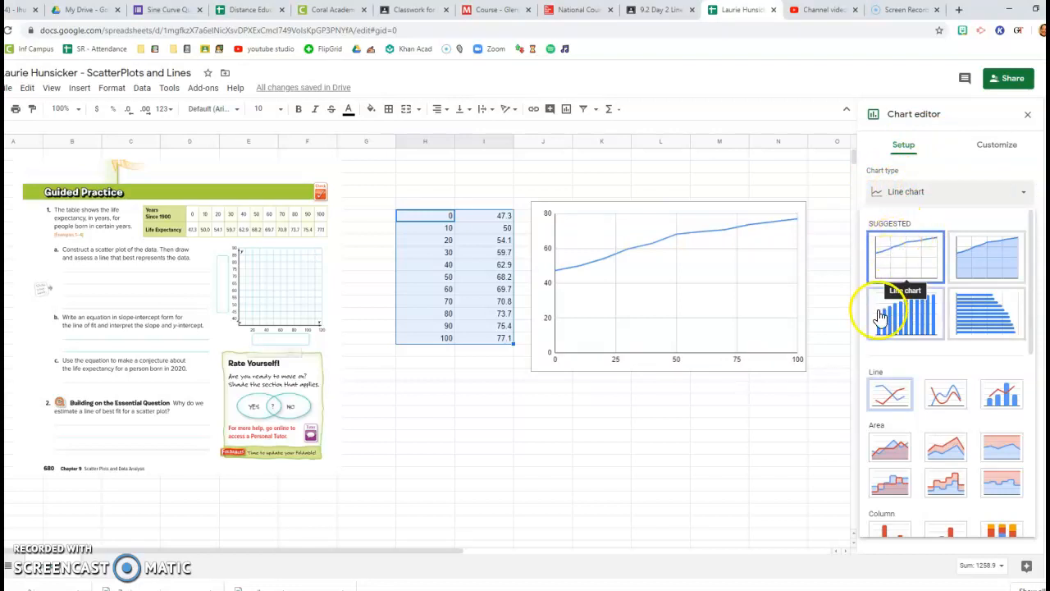
click(924, 308)
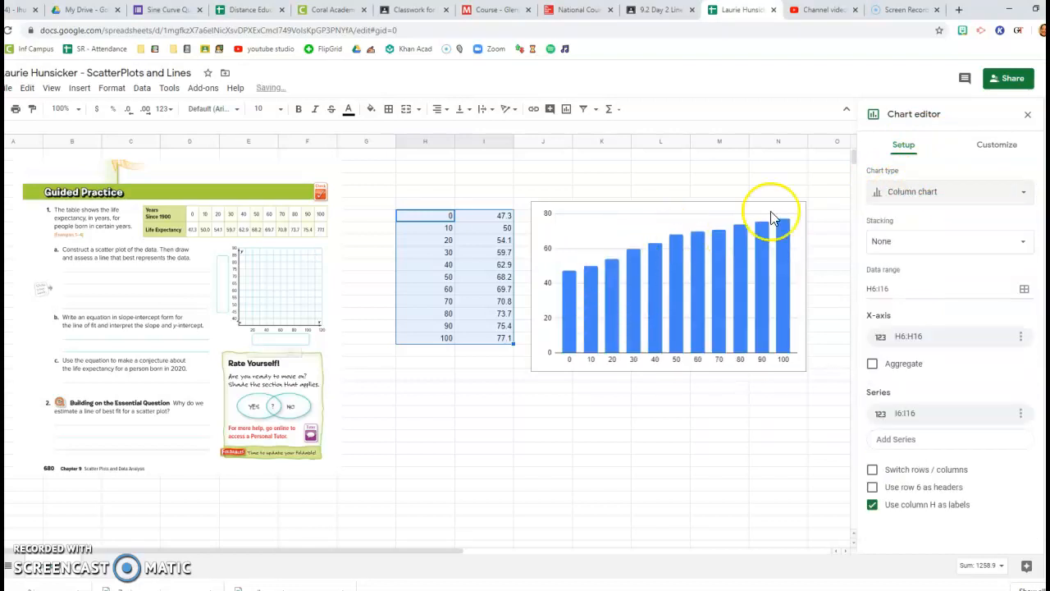
click(919, 192)
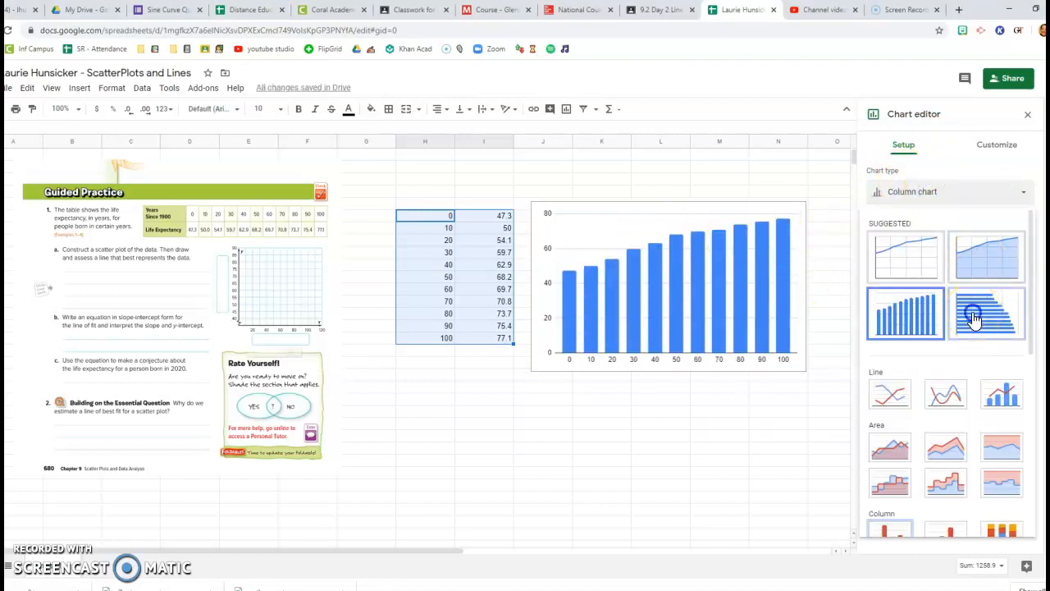
click(972, 312)
click(933, 196)
click(886, 394)
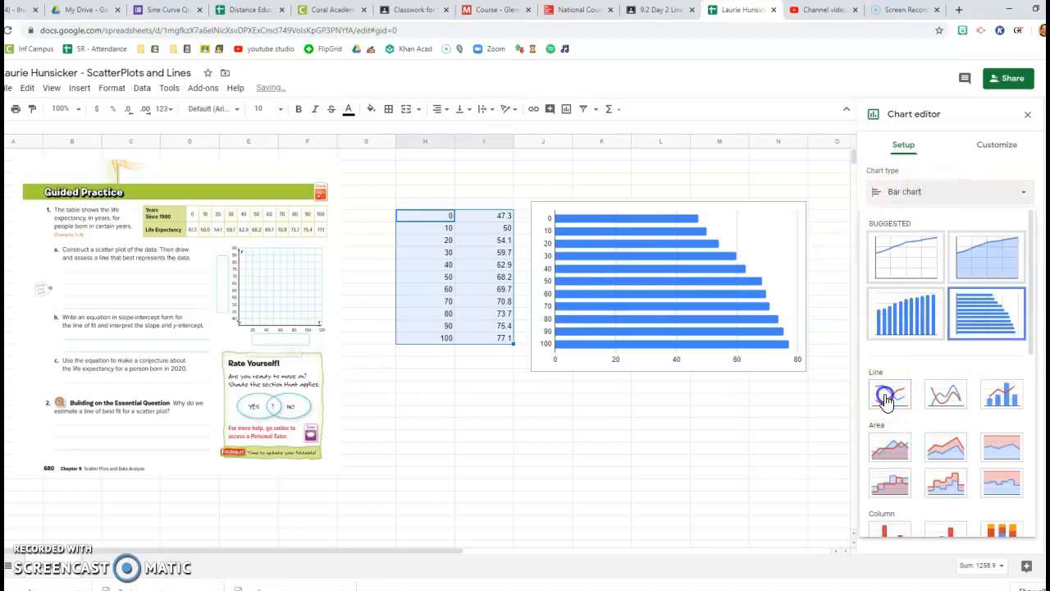
click(928, 194)
scroll(940, 375, down, 3)
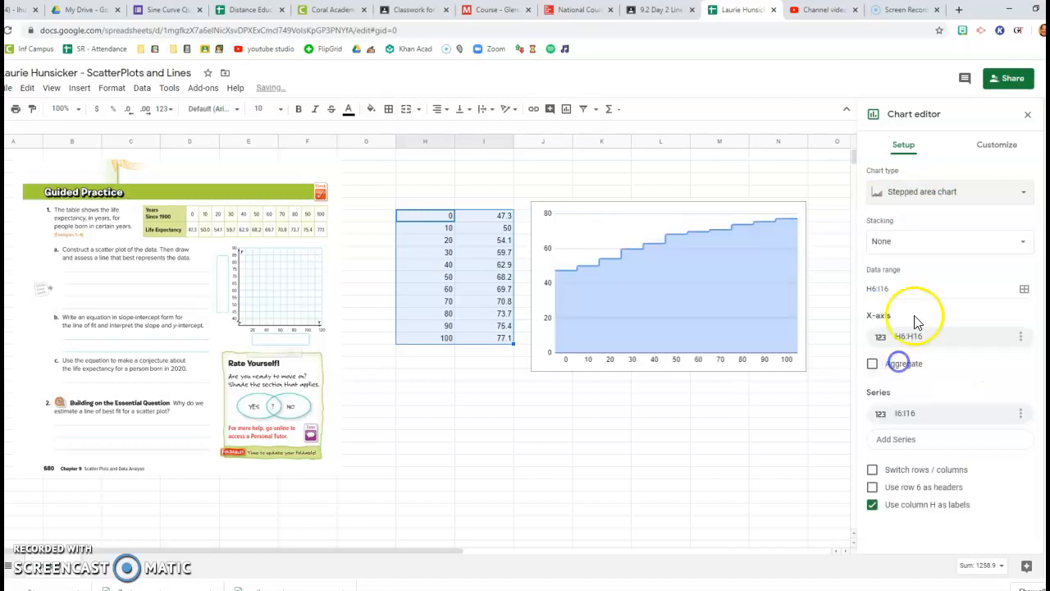
Change the life expectancy chart's type to a scatter chart
click(919, 197)
scroll(931, 443, down, 3)
scroll(935, 461, down, 2)
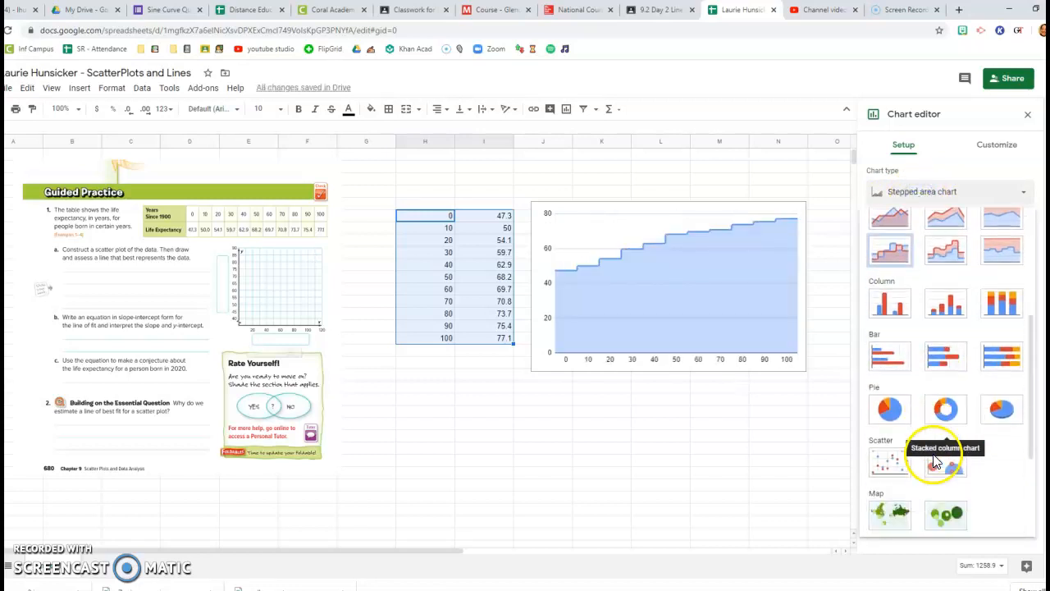
click(886, 406)
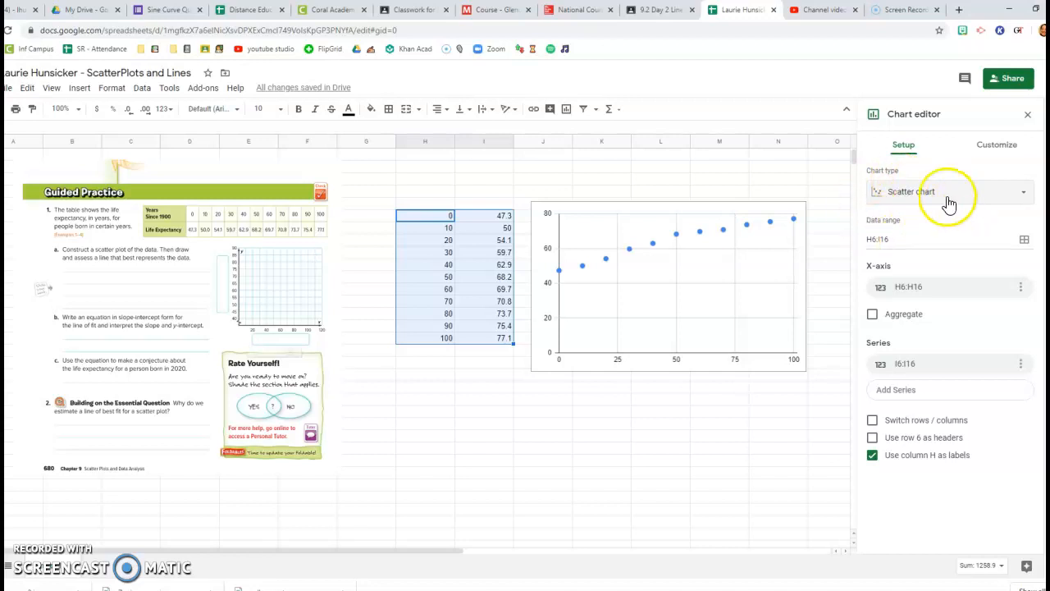
Shrink the scatter chart to about half its height and narrow it slightly from its left edge, leaving room below it
click(670, 332)
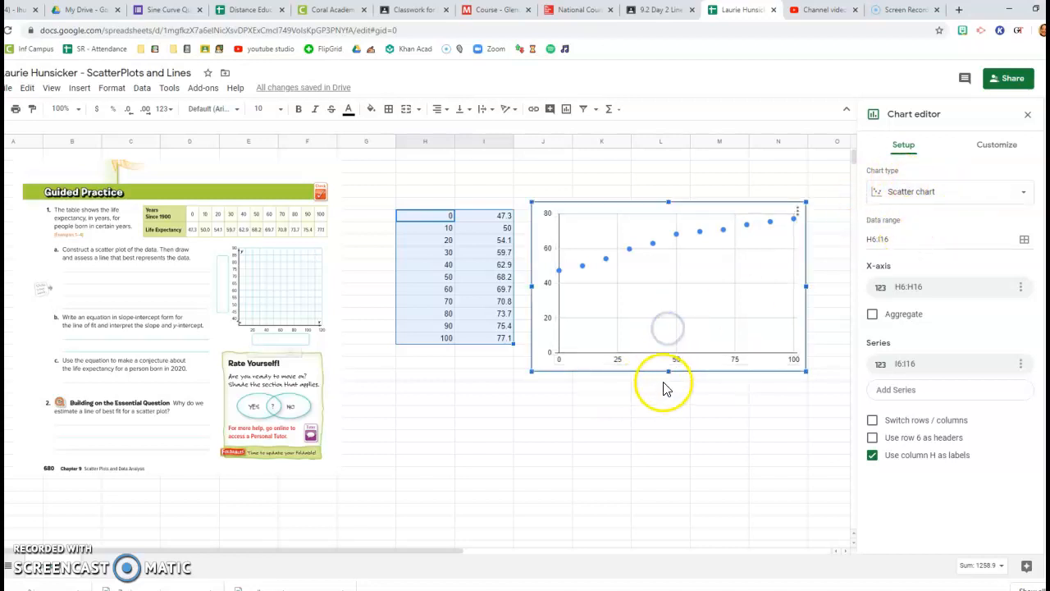
drag(671, 371, 682, 293)
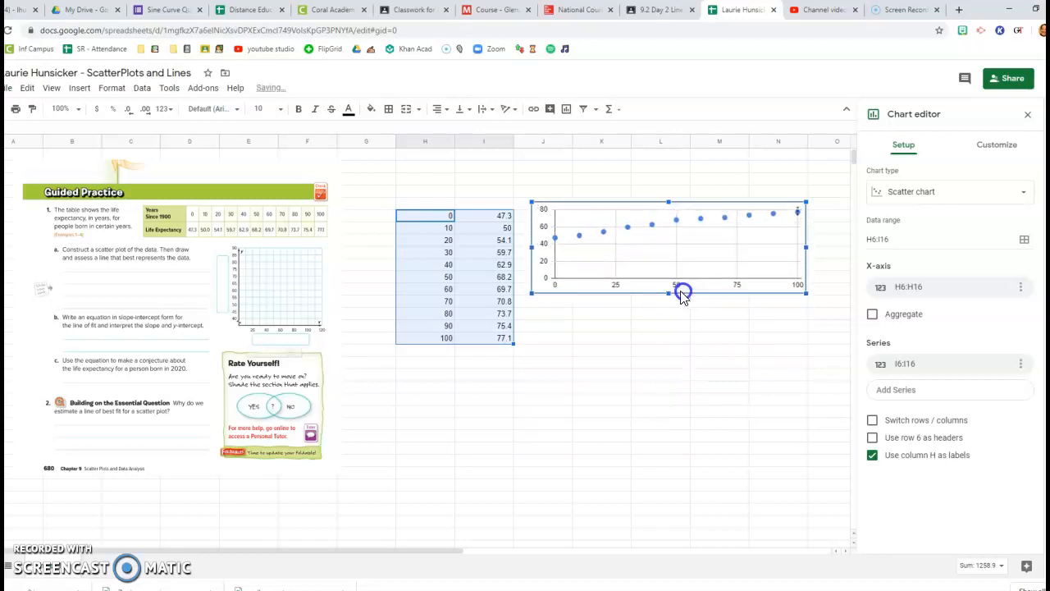
drag(533, 248, 560, 255)
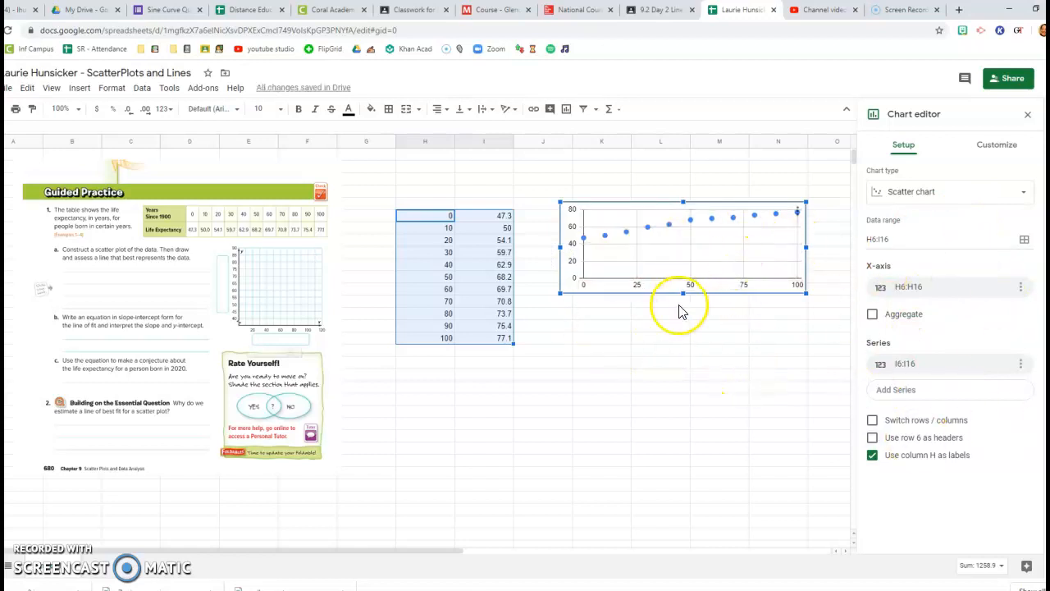
click(710, 363)
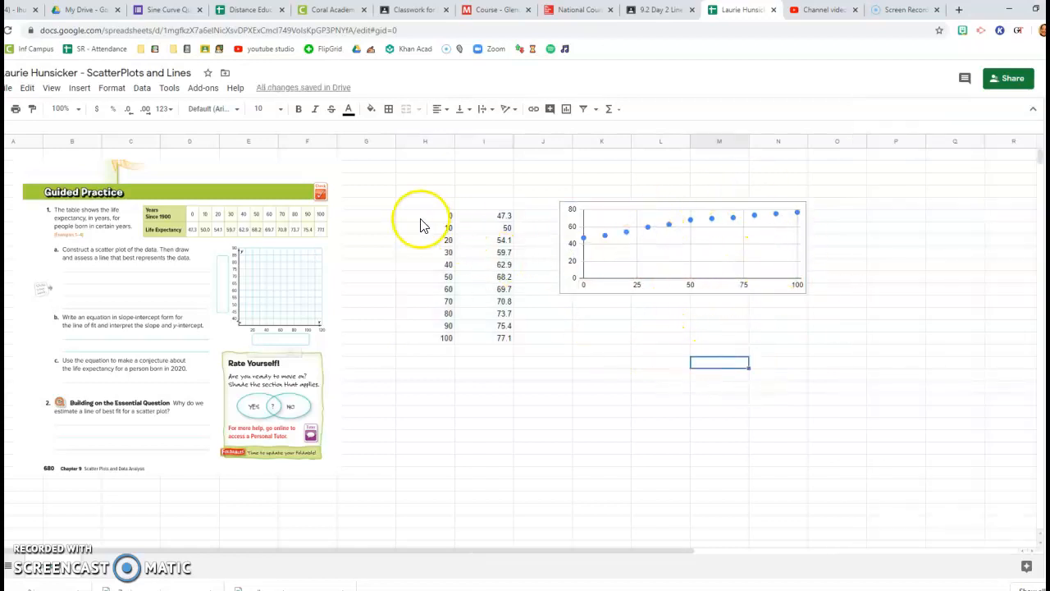
Highlight the data rows for 20 and 70 years since 1900 in yellow across columns H and I
drag(426, 221, 466, 345)
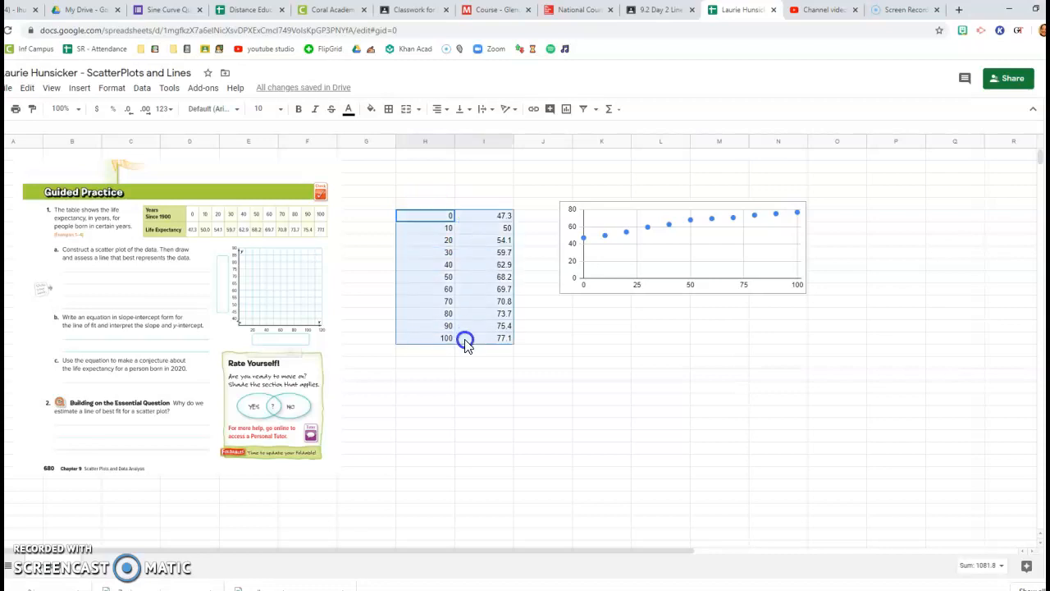
click(613, 328)
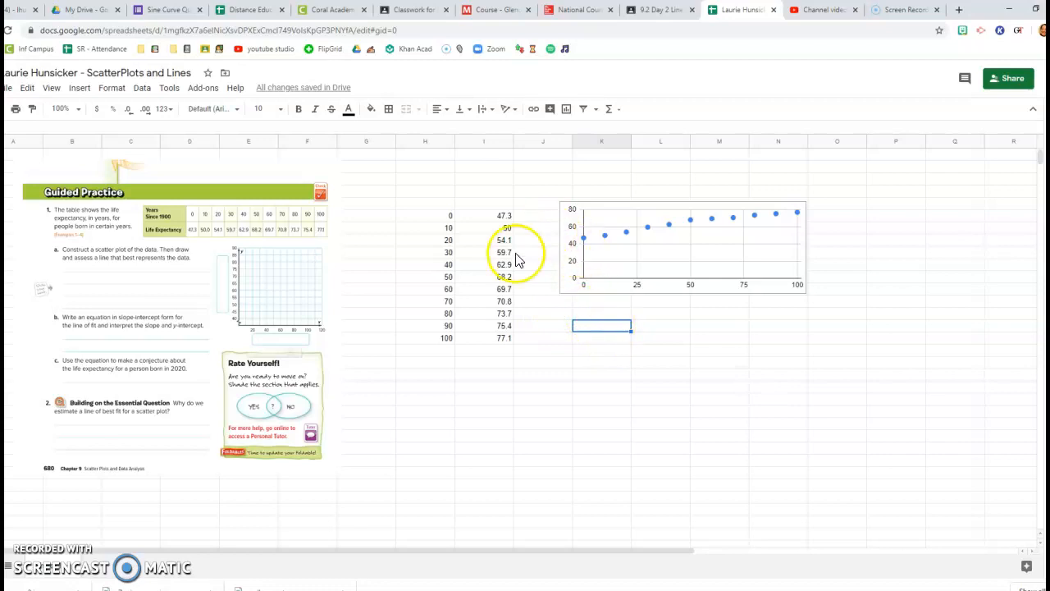
drag(432, 239, 471, 246)
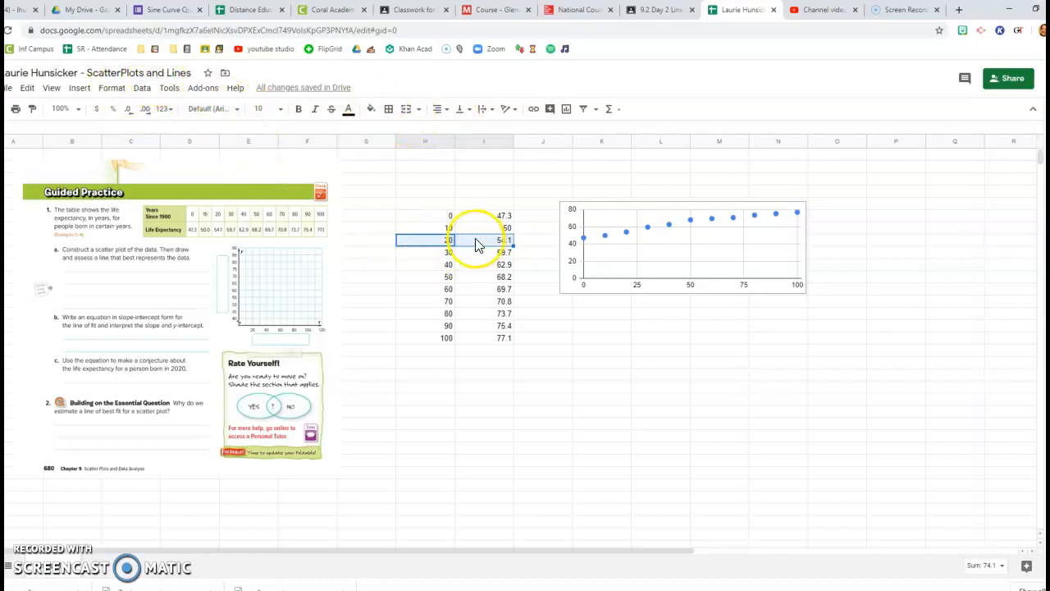
click(372, 112)
click(415, 165)
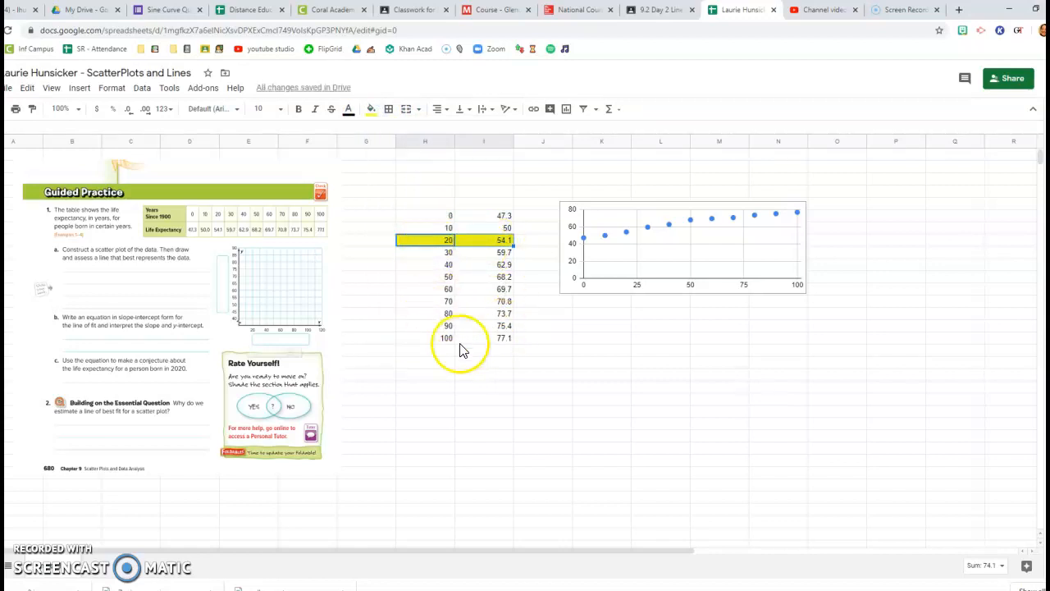
drag(420, 301, 502, 305)
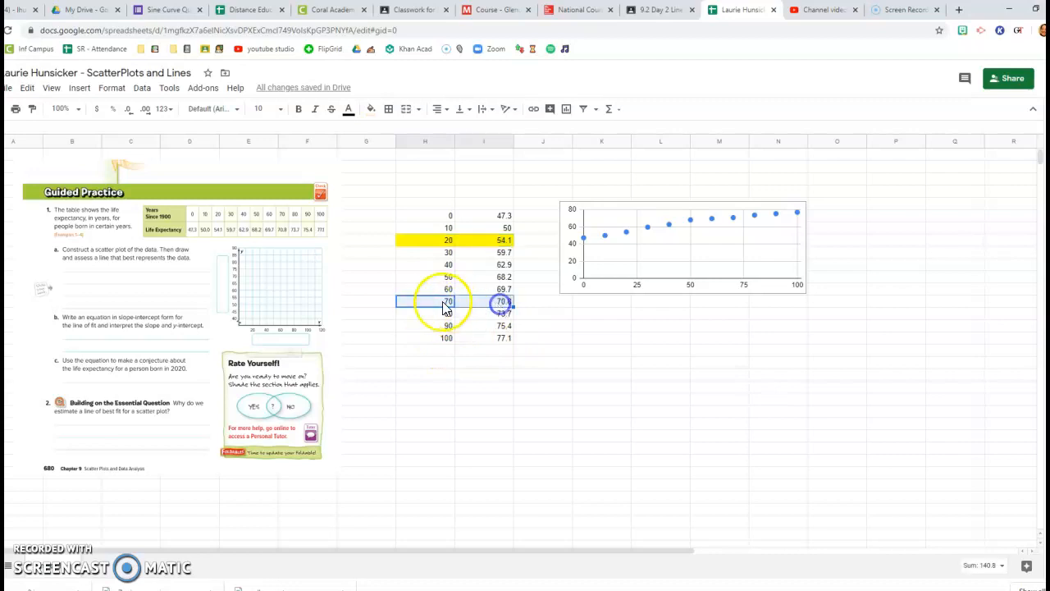
click(370, 112)
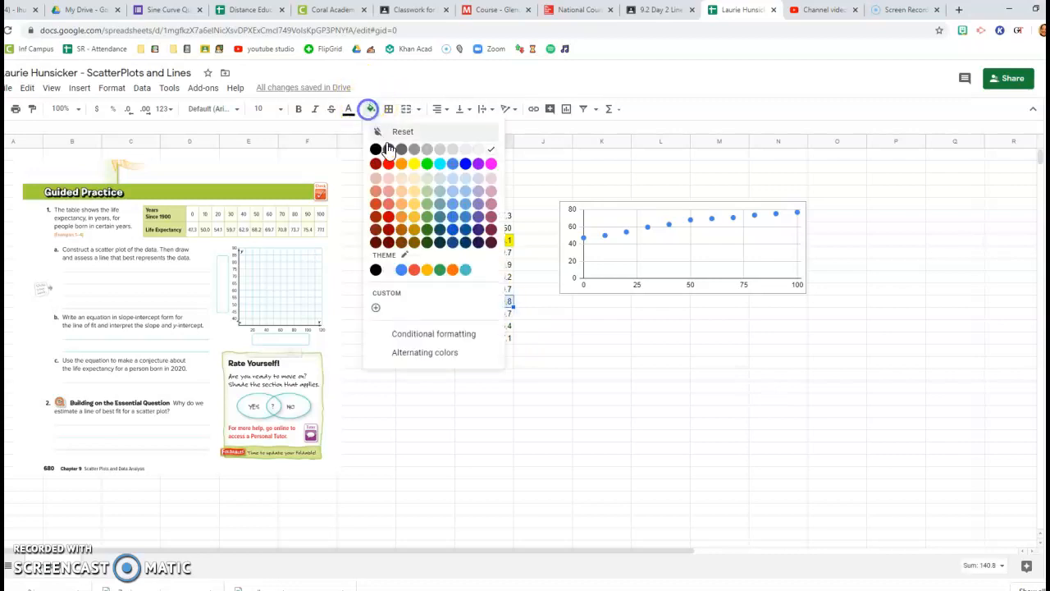
click(417, 166)
Write 70.8-54.1 as plain text in K15 and calculate the difference in K16 with =70.8-54.1
click(608, 328)
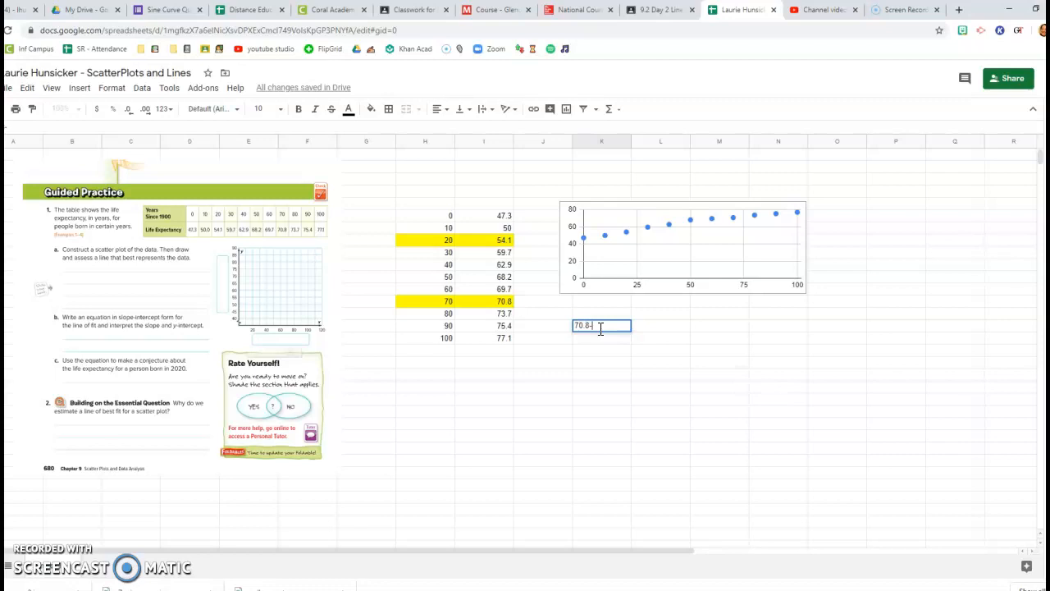
click(599, 329)
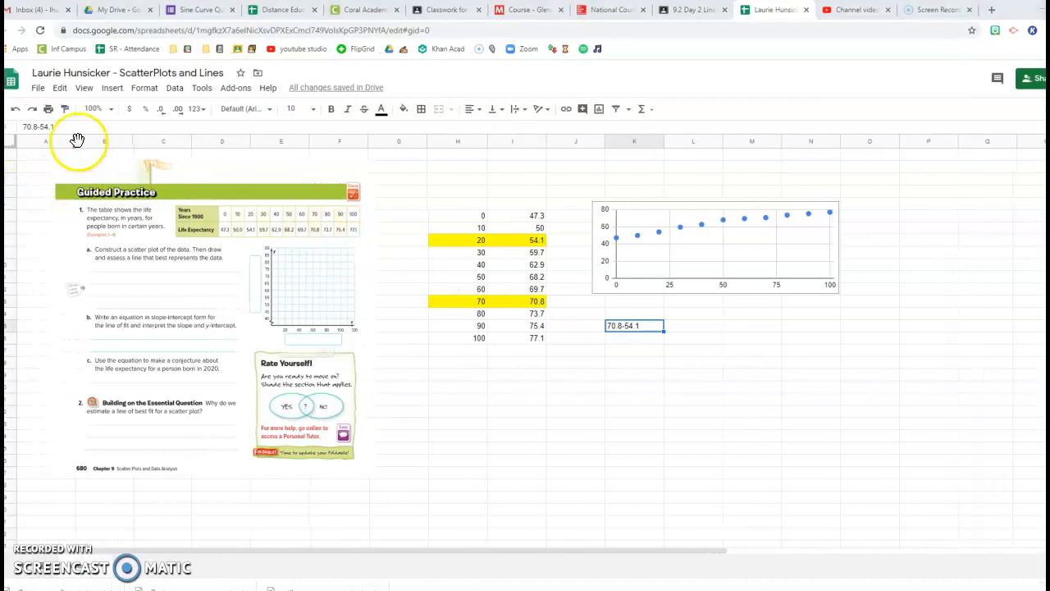
click(631, 339)
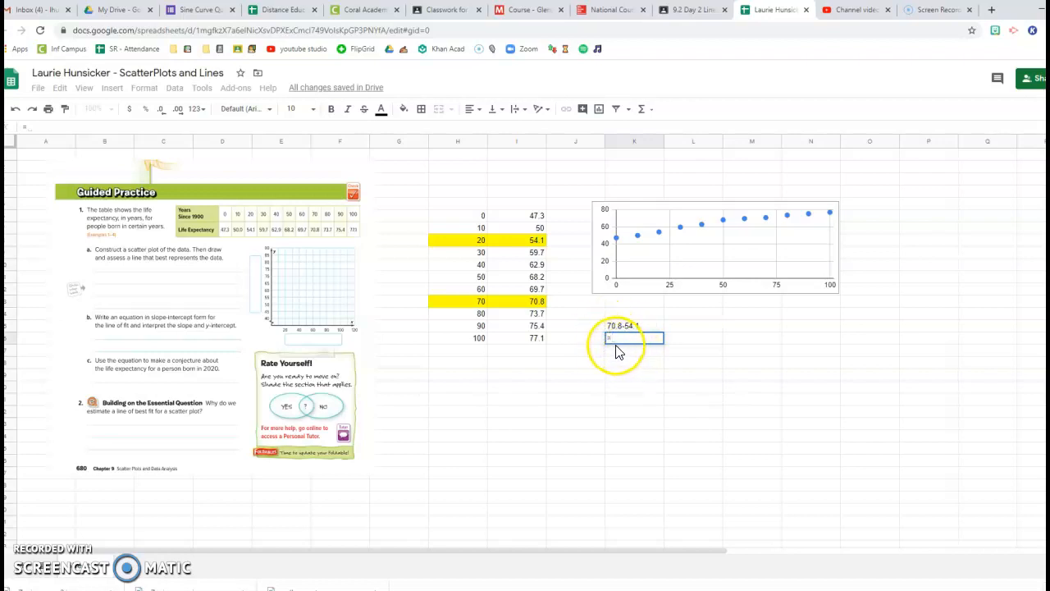
text(70.8)
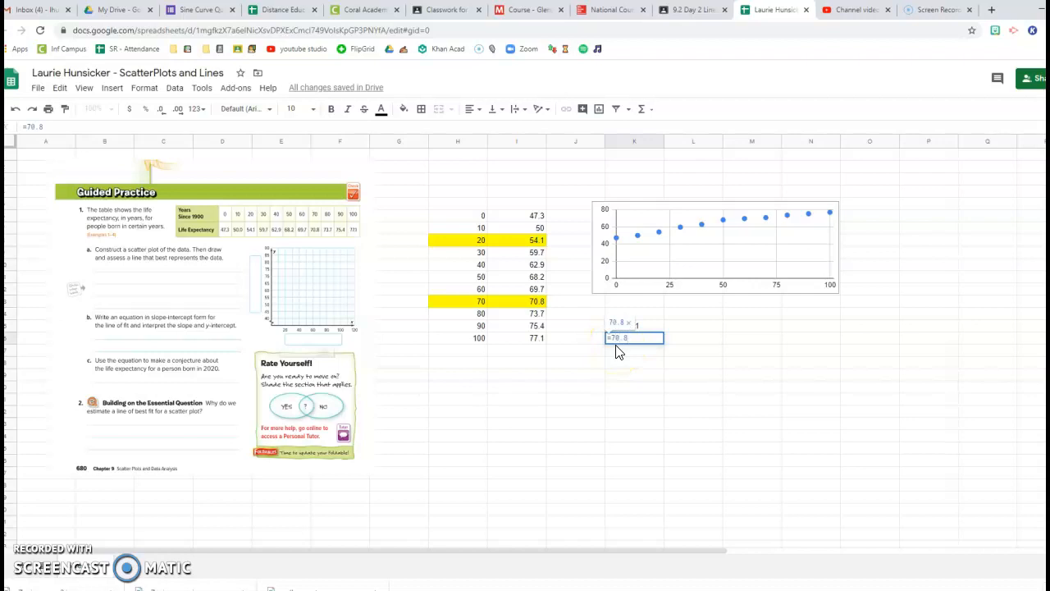
text(-54.1)
key(Return)
Calculate the difference between the two highlighted years in K17 with =70-20
click(644, 341)
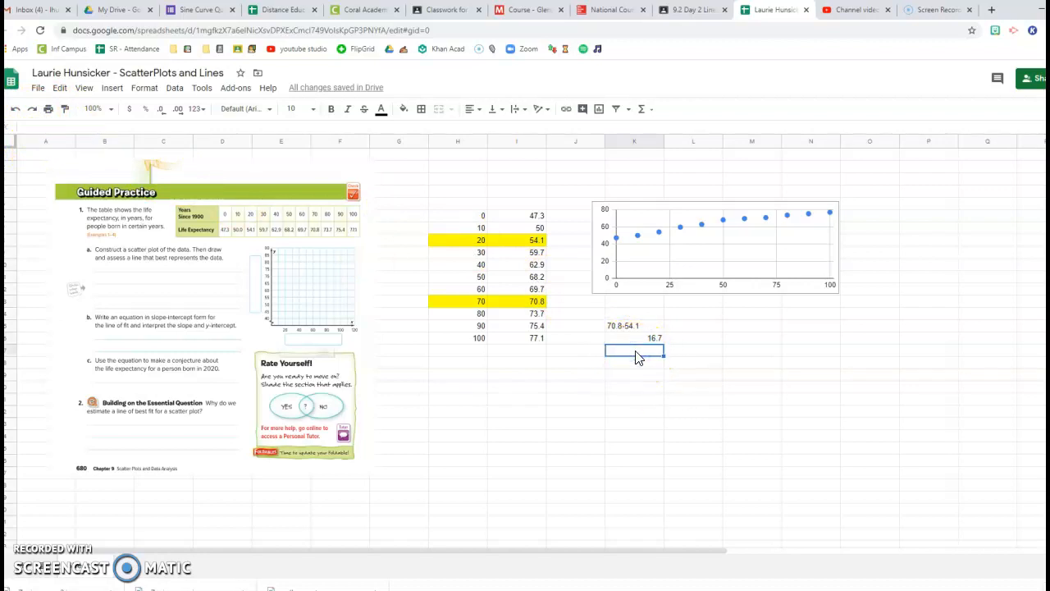
text(=70-20)
key(Return)
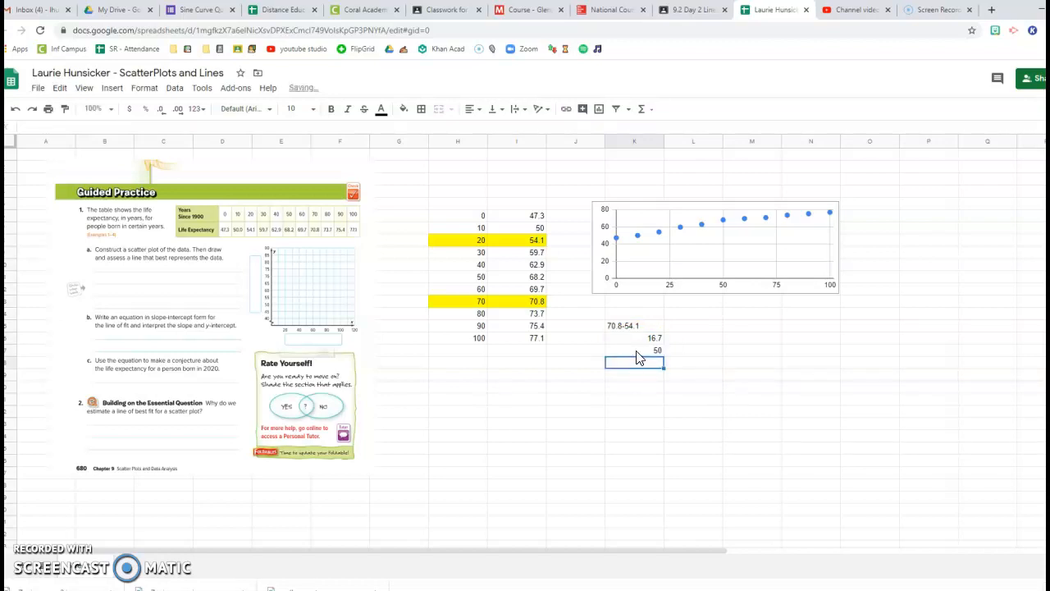
click(627, 339)
click(632, 354)
click(635, 366)
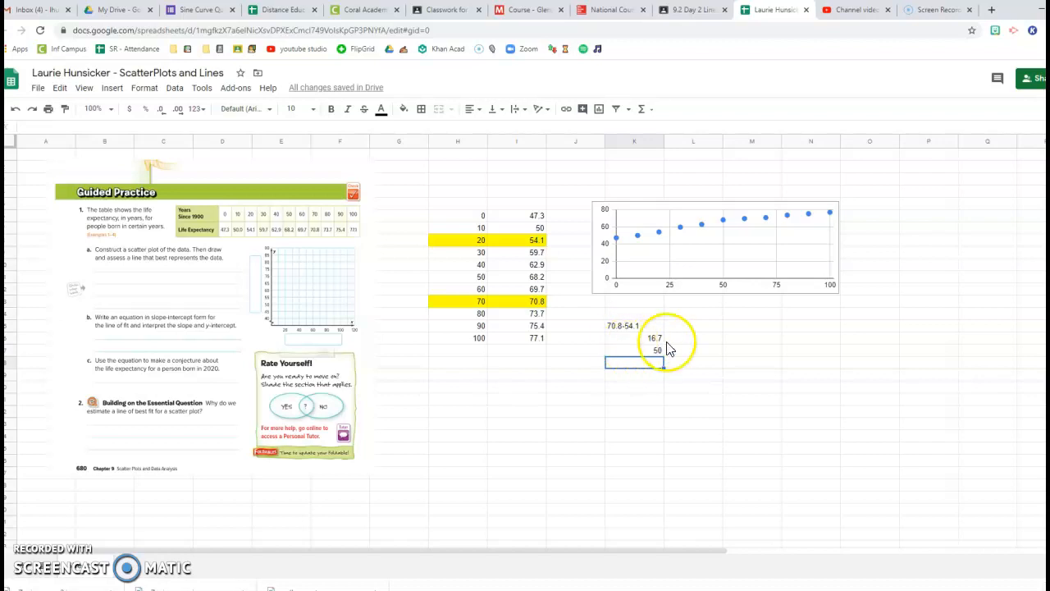
Label the two differences by entering Y in L16 and X in L17
click(675, 340)
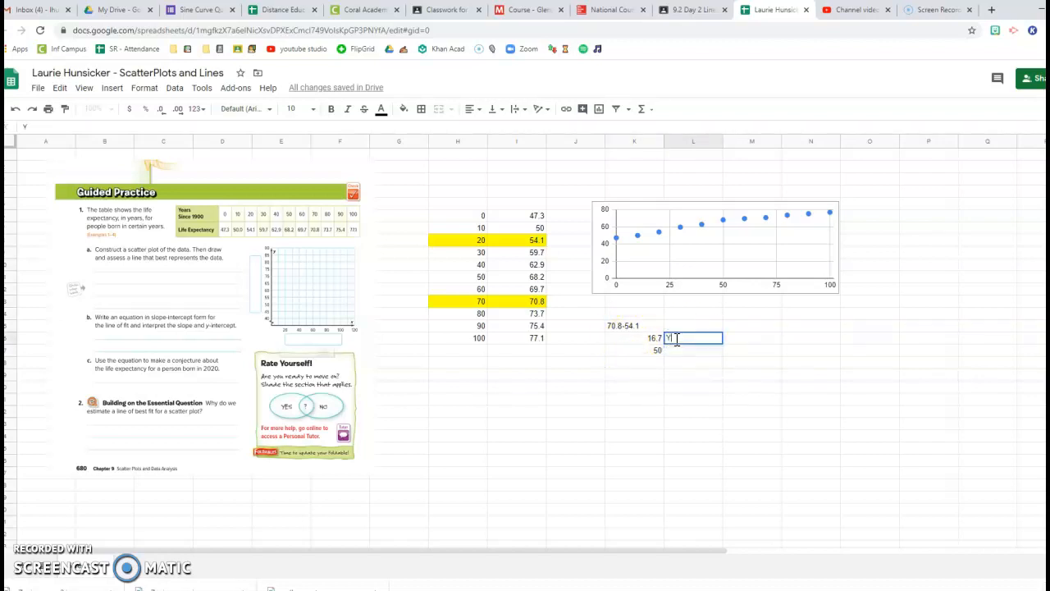
text(Y)
click(686, 352)
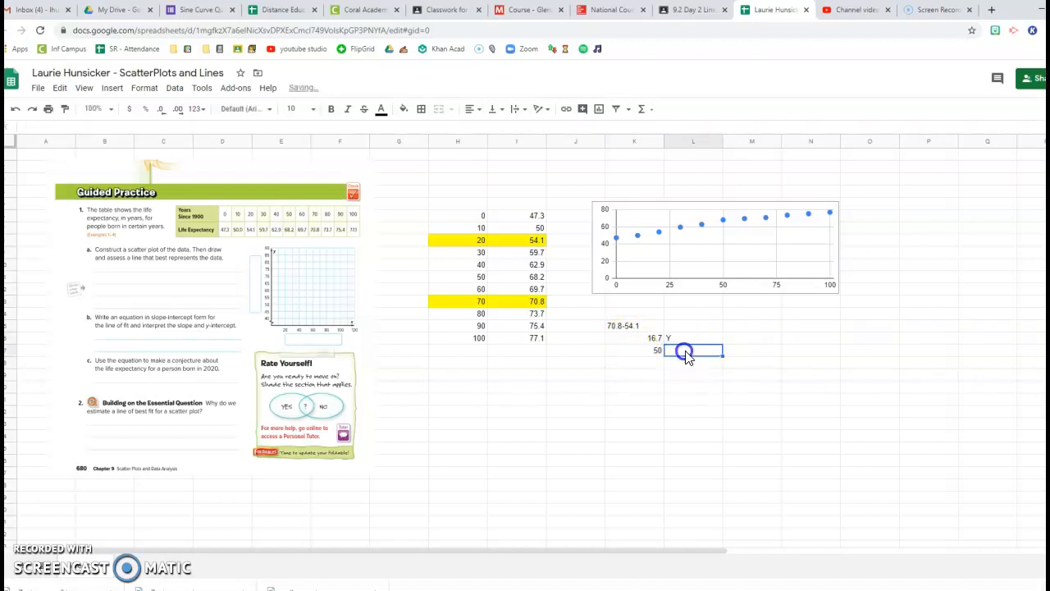
Calculate the slope in K18 by dividing the Y difference by the X difference with =K16/K17
click(650, 364)
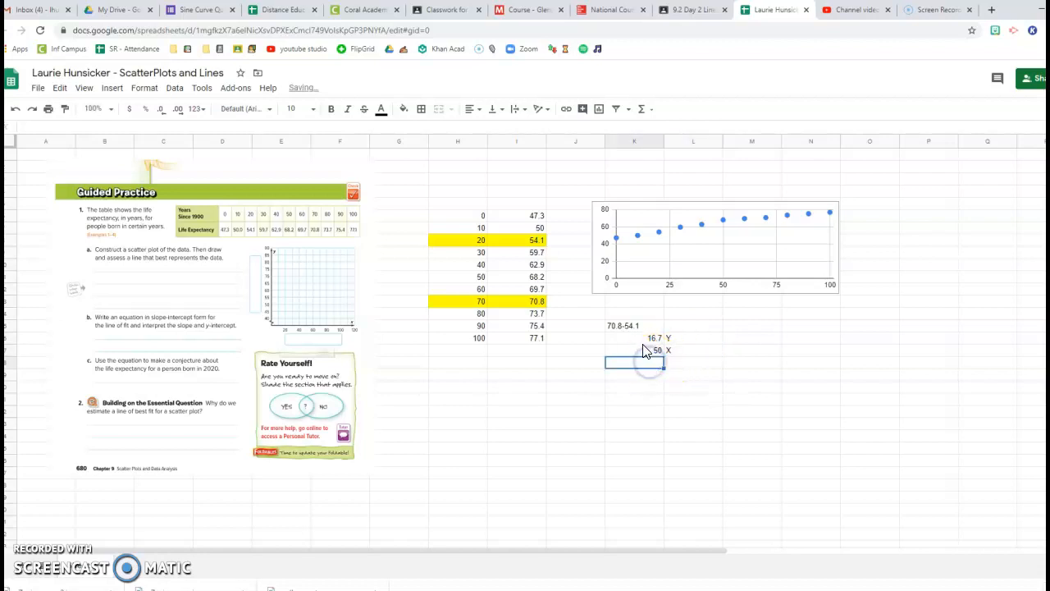
text(=)
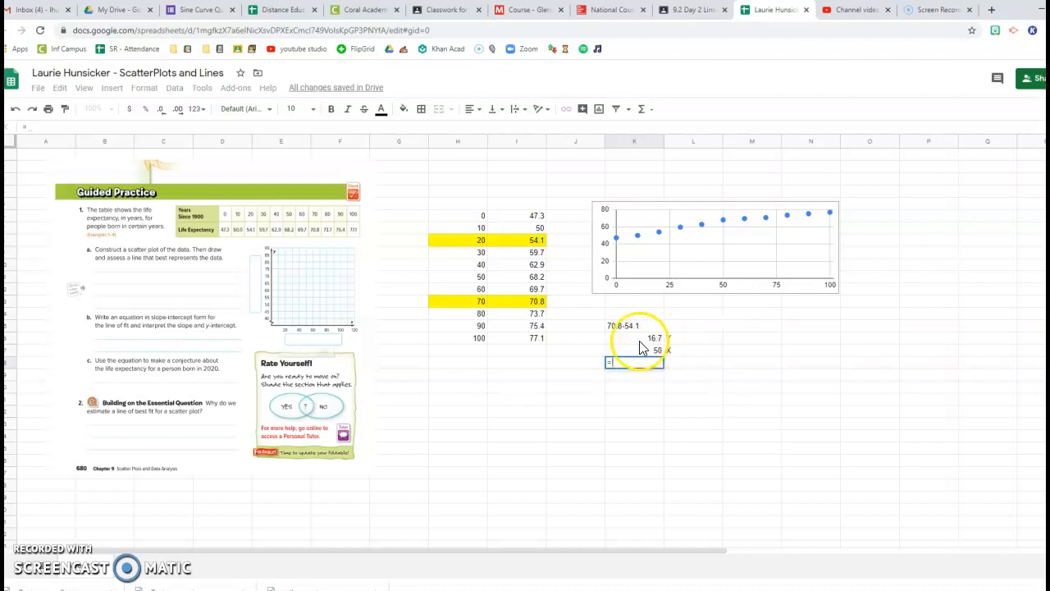
click(642, 343)
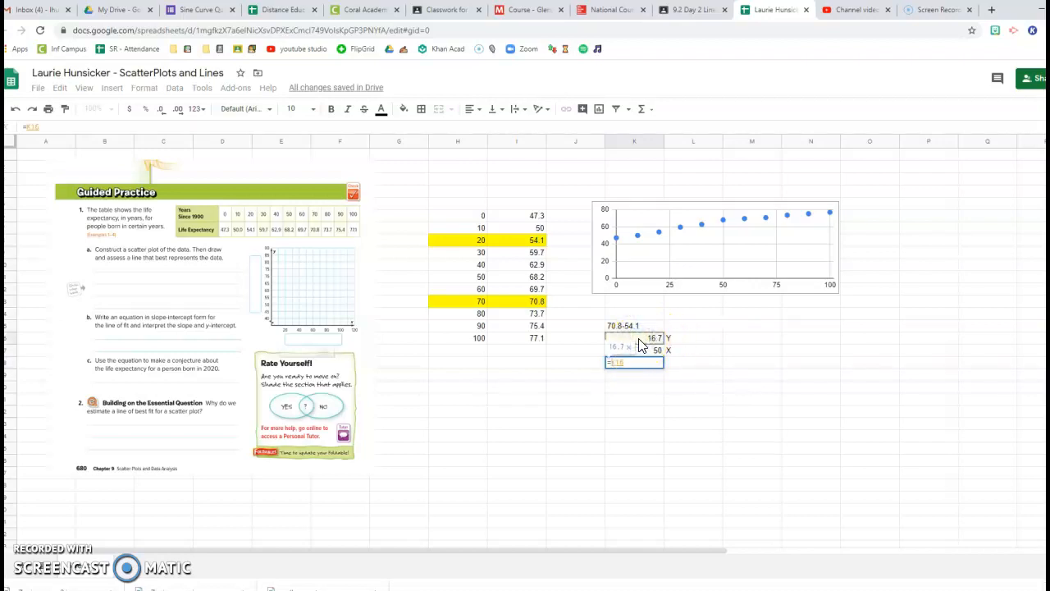
text(/)
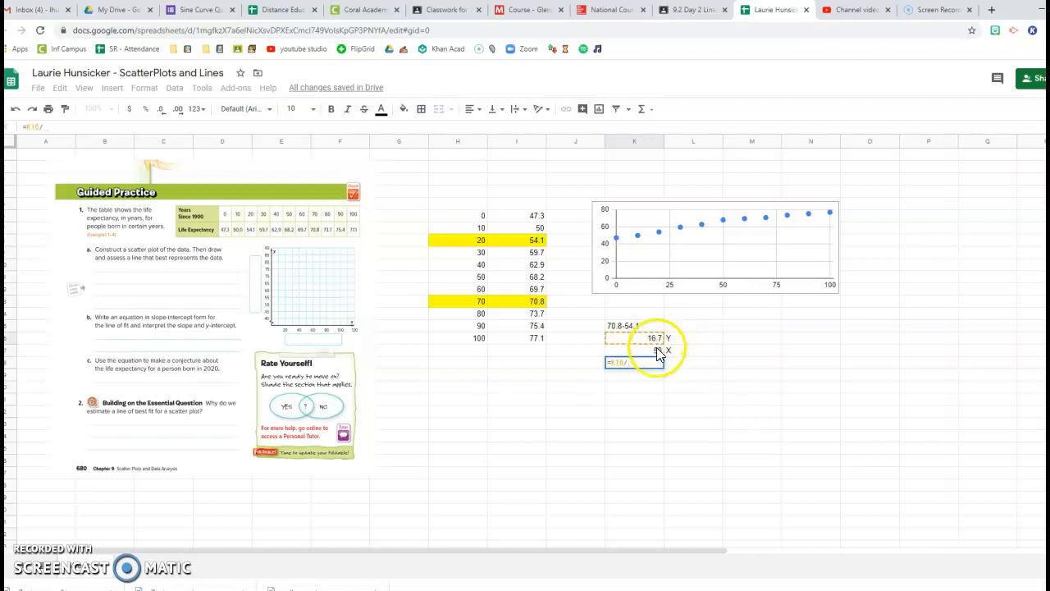
click(638, 350)
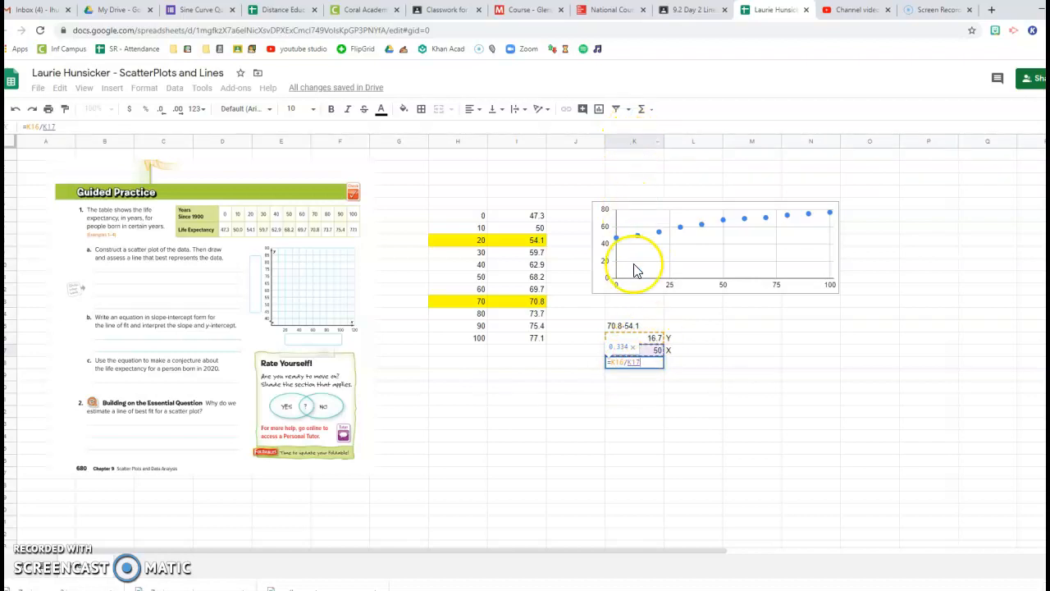
key(Return)
click(628, 362)
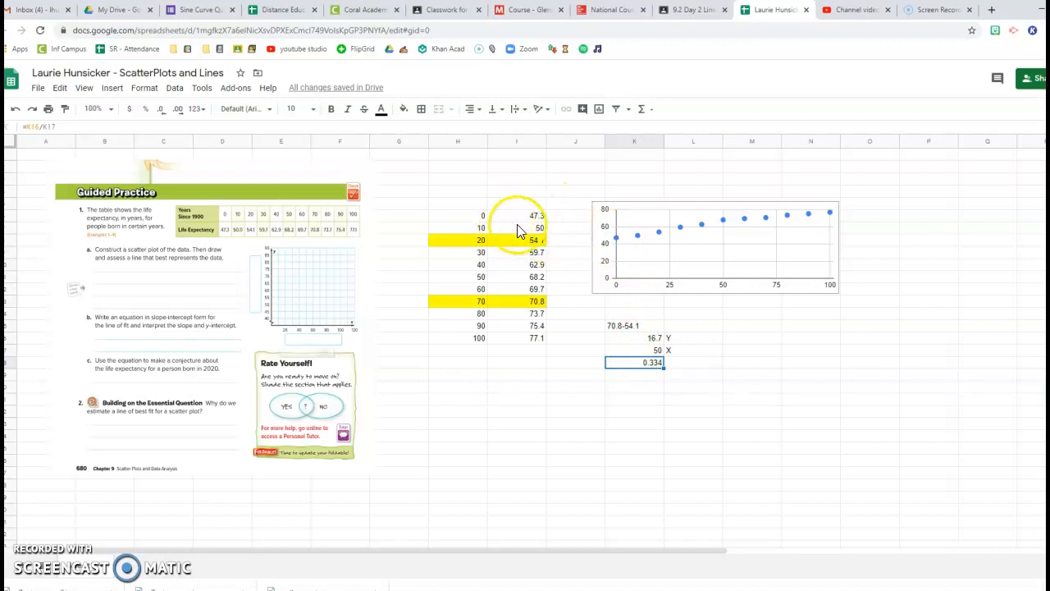
Enter the line of fit equation Y=0.334X+47.3 in K20 and fill the cell green
click(644, 387)
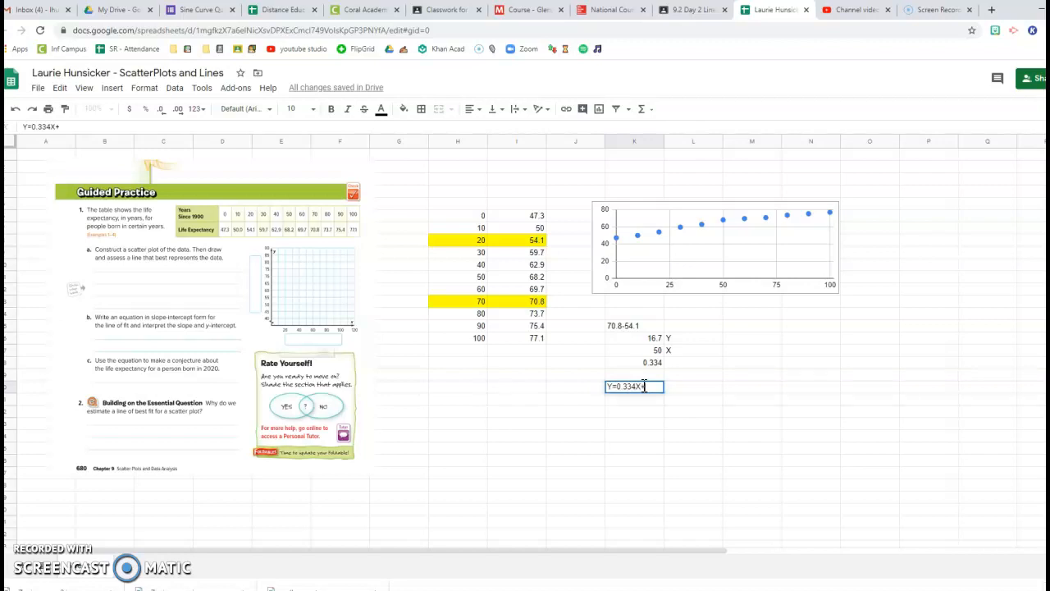
key(Return)
click(626, 387)
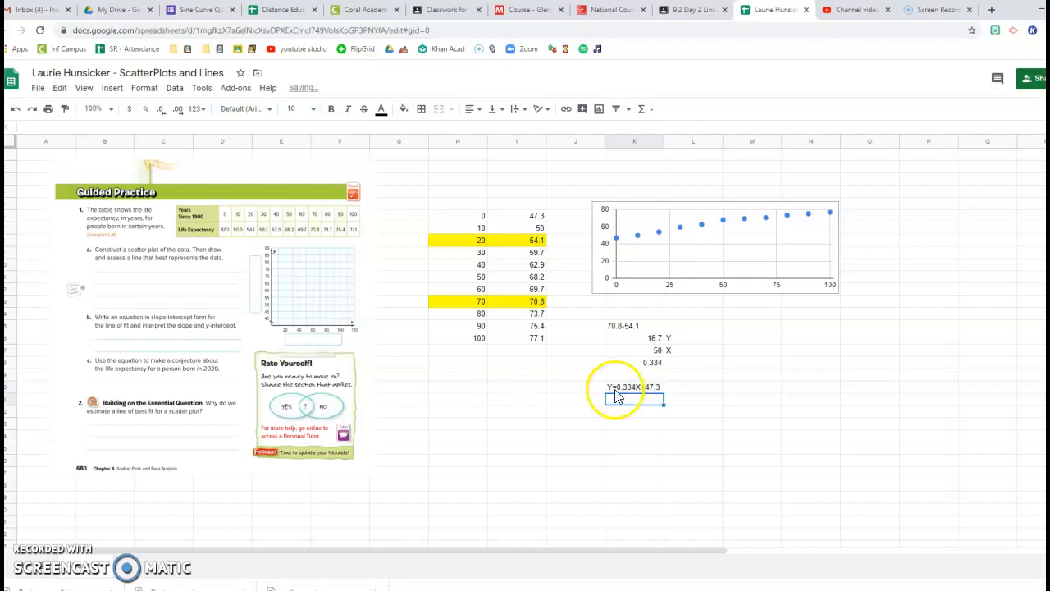
click(402, 108)
click(460, 164)
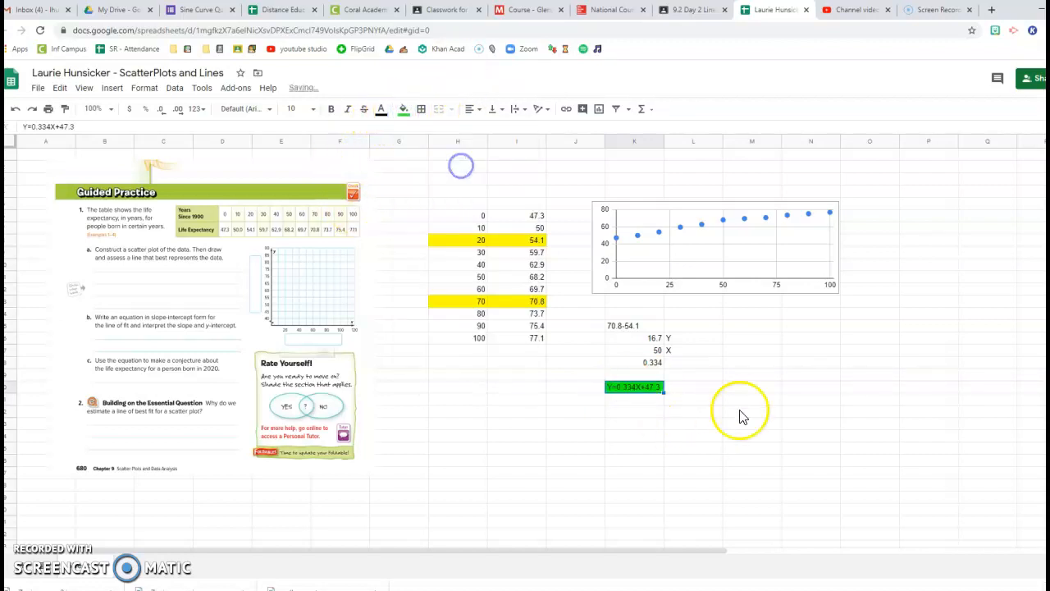
click(751, 411)
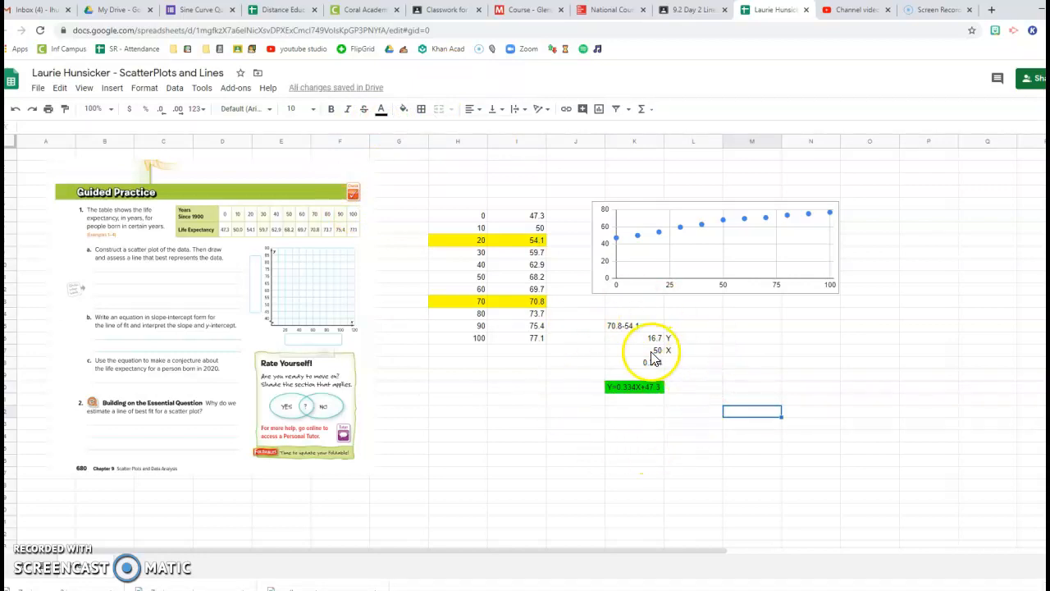
Repeat the slope calculation in M16, beside the worked values, with =K16/K17
drag(595, 316, 696, 428)
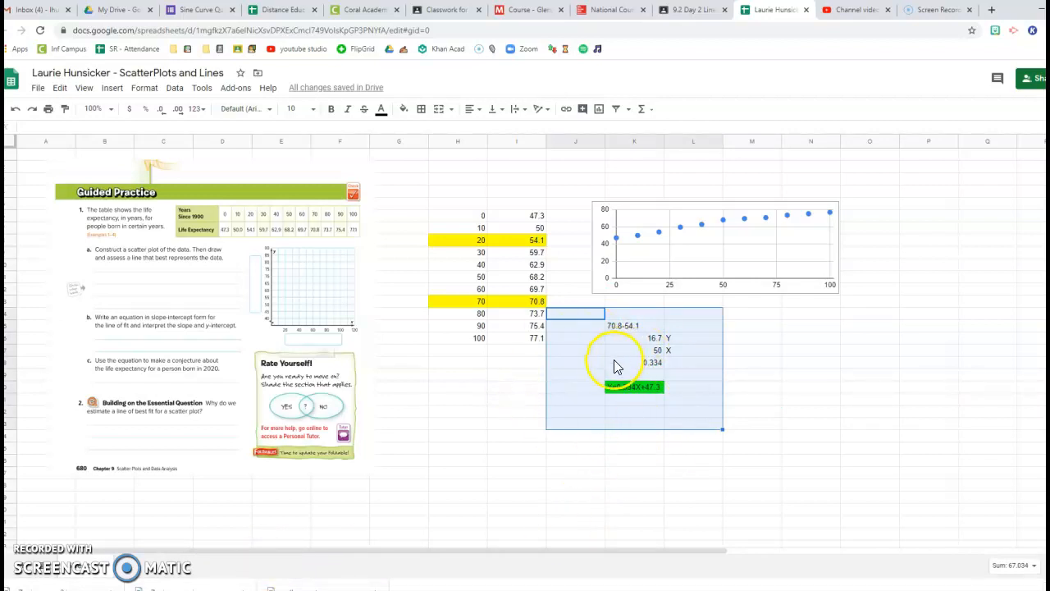
click(745, 343)
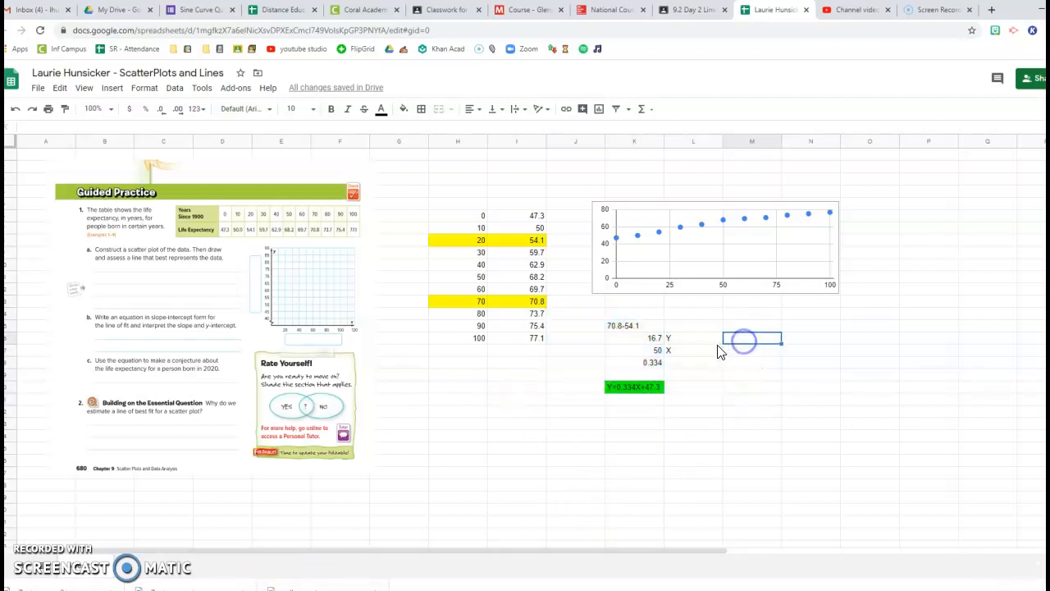
text(=)
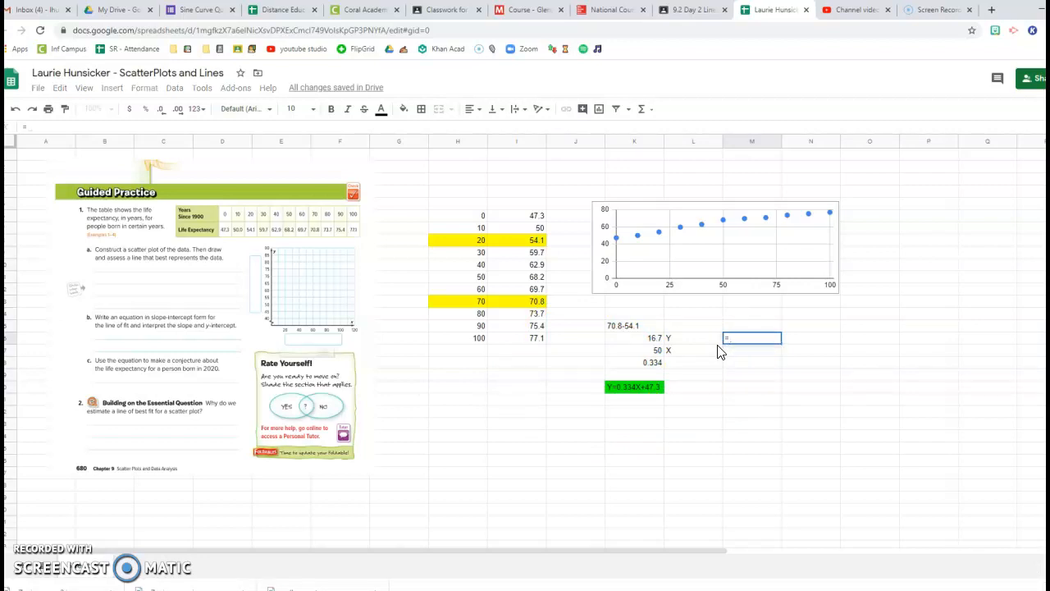
click(634, 339)
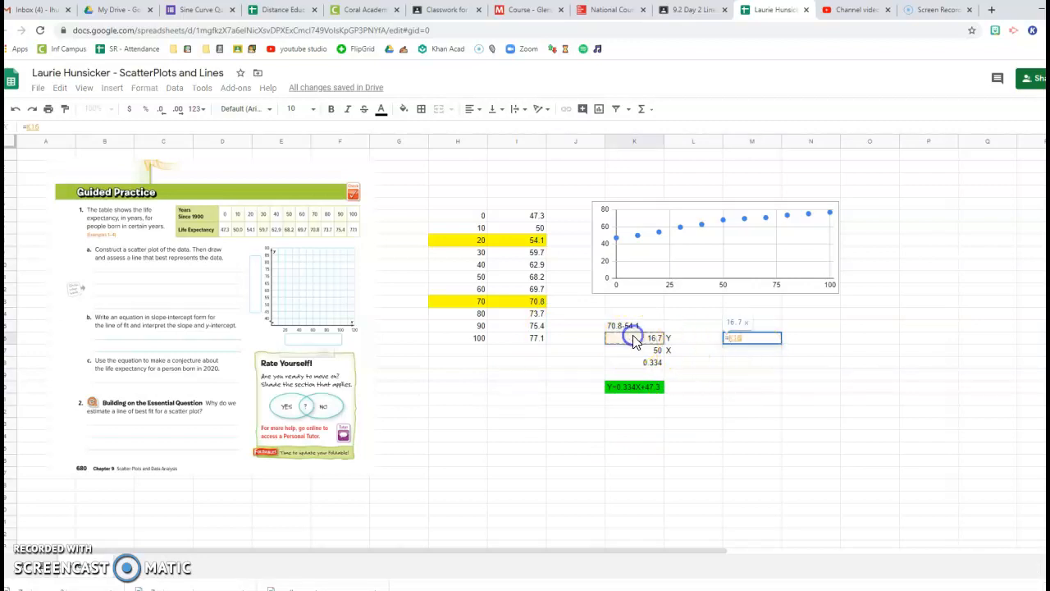
text(/)
click(645, 350)
key(Return)
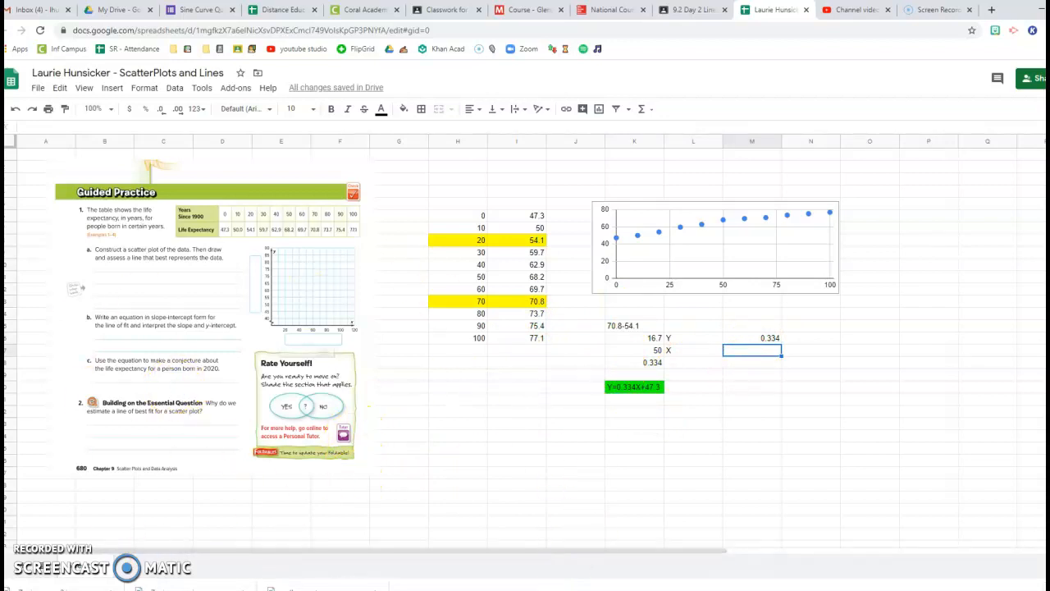
click(537, 410)
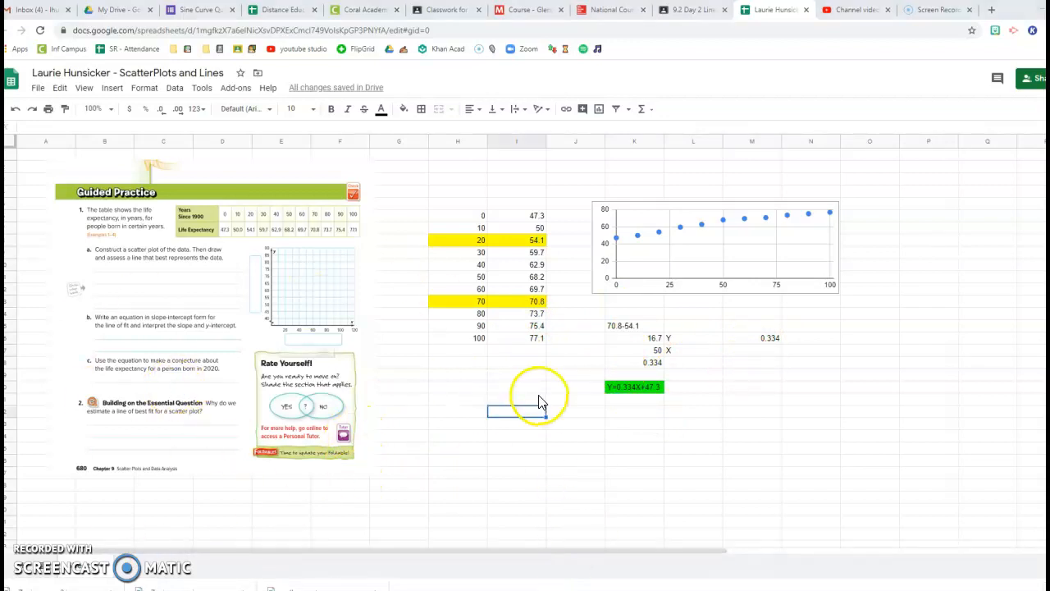
Delete the textbook page image and insert a chart of the life expectancy data in H6:I16
drag(477, 246, 511, 342)
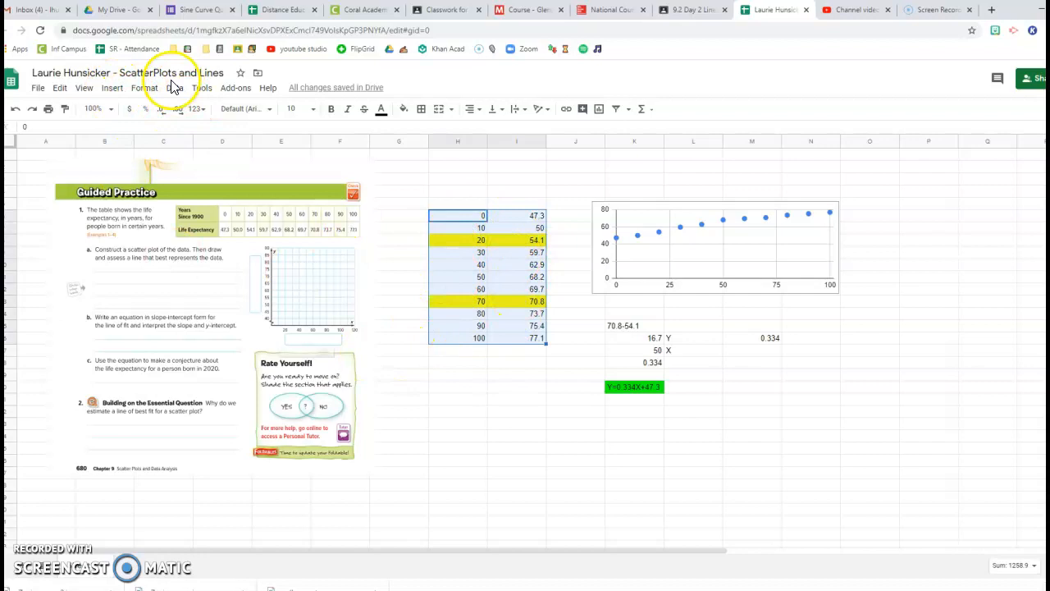
click(272, 296)
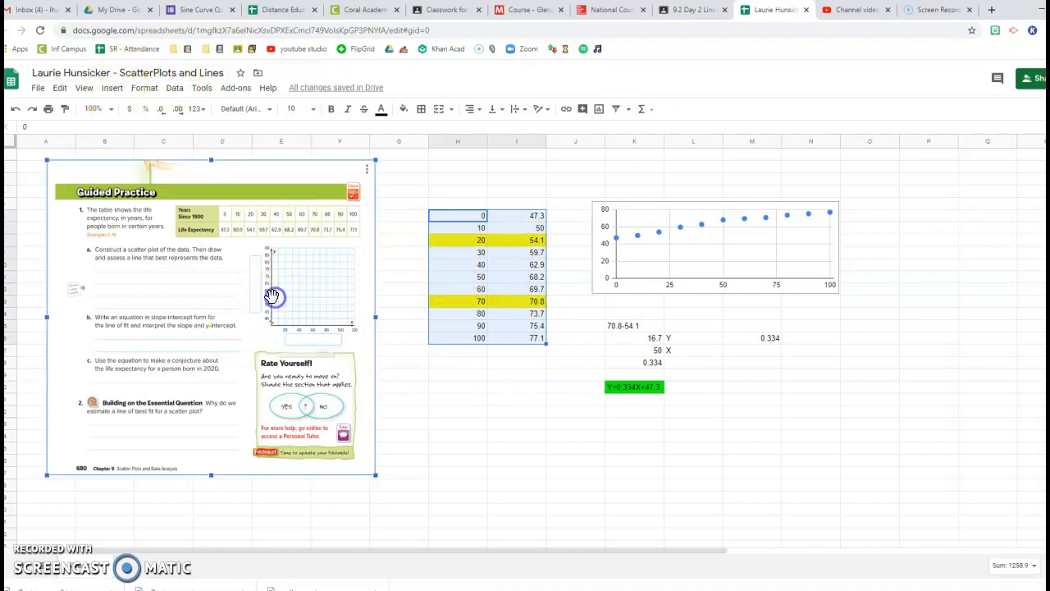
key(Delete)
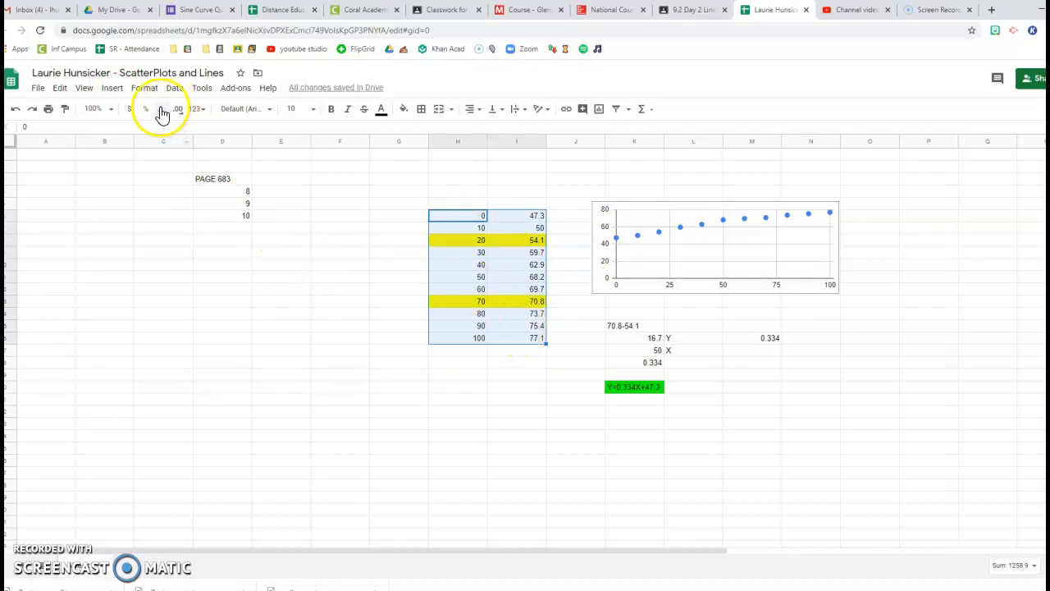
click(111, 89)
click(159, 250)
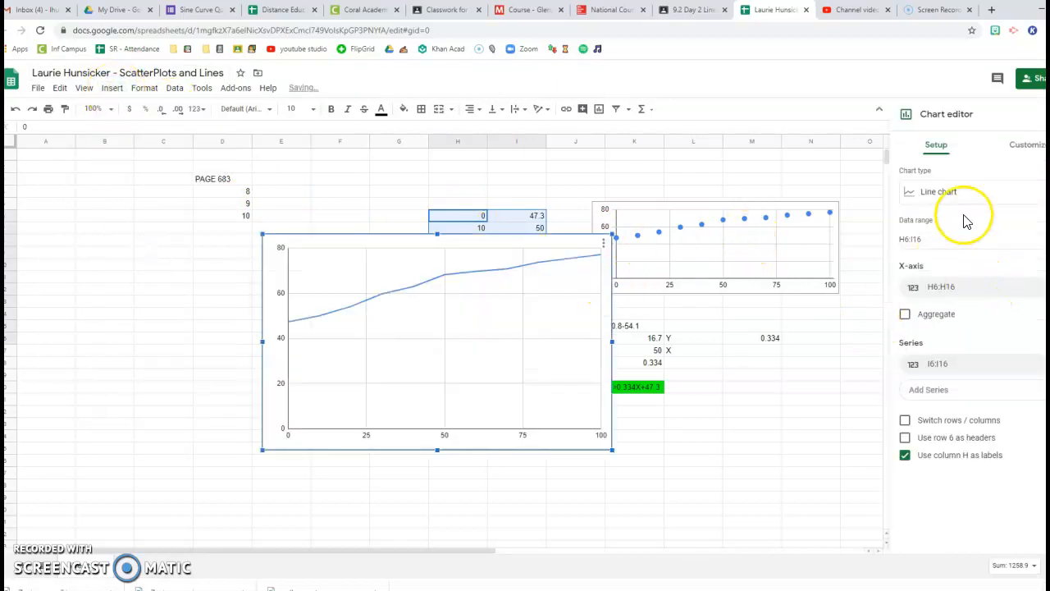
Change the new chart to a bubble chart and move it below the PAGE 683 list, beside the data table
click(961, 197)
scroll(936, 435, down, 5)
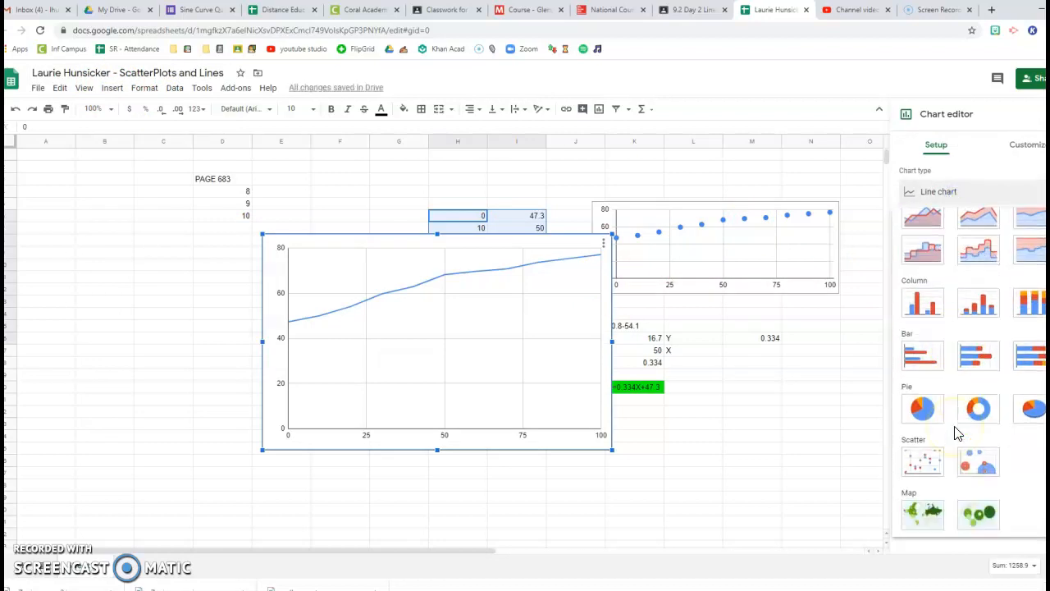
scroll(960, 430, down, 2)
click(976, 406)
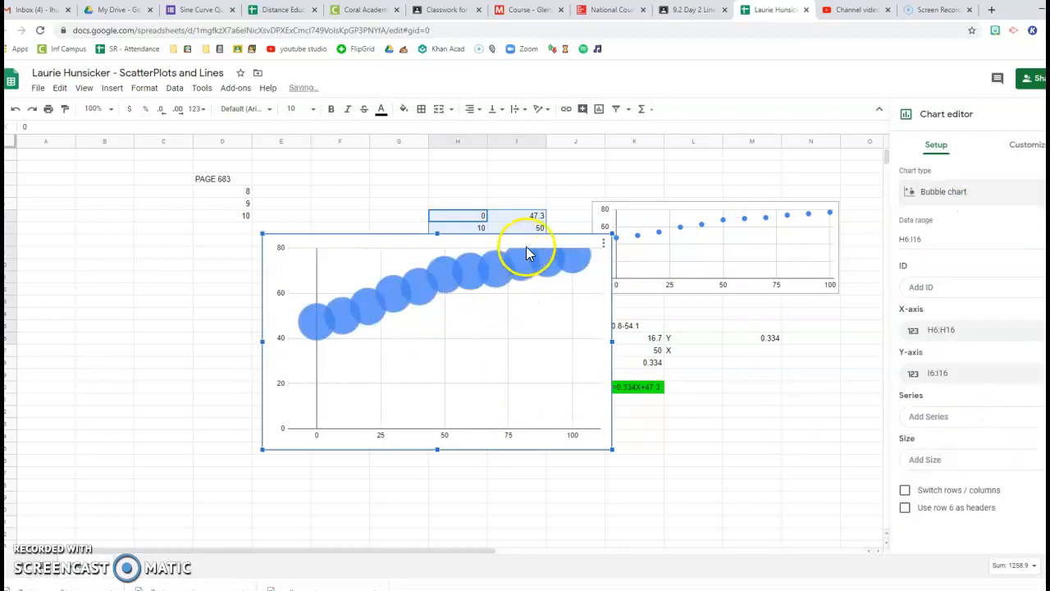
drag(529, 240, 324, 246)
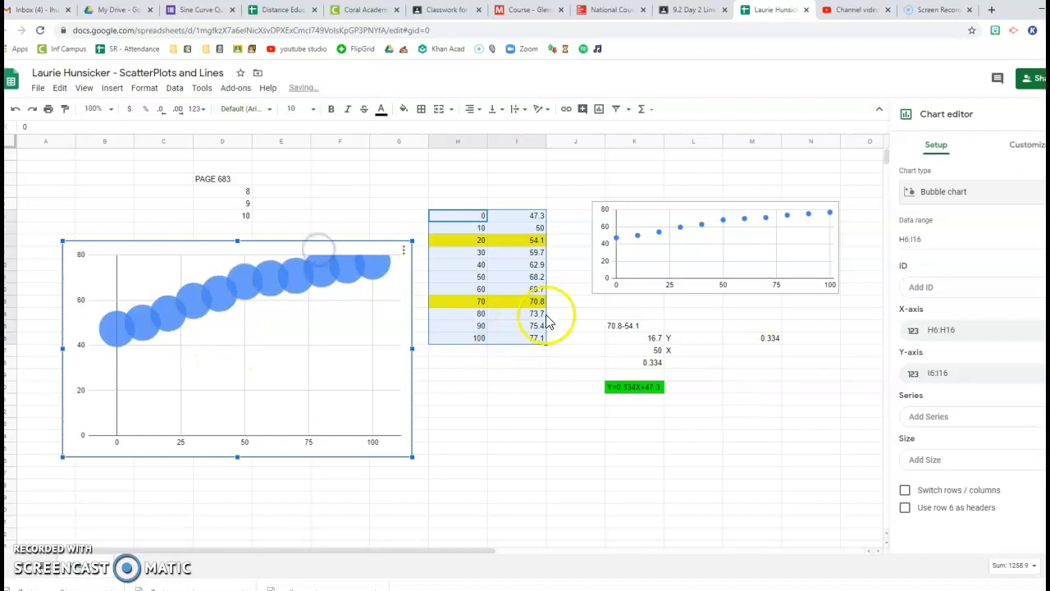
Change the bubble chart of the life expectancy data to a doughnut chart
click(964, 201)
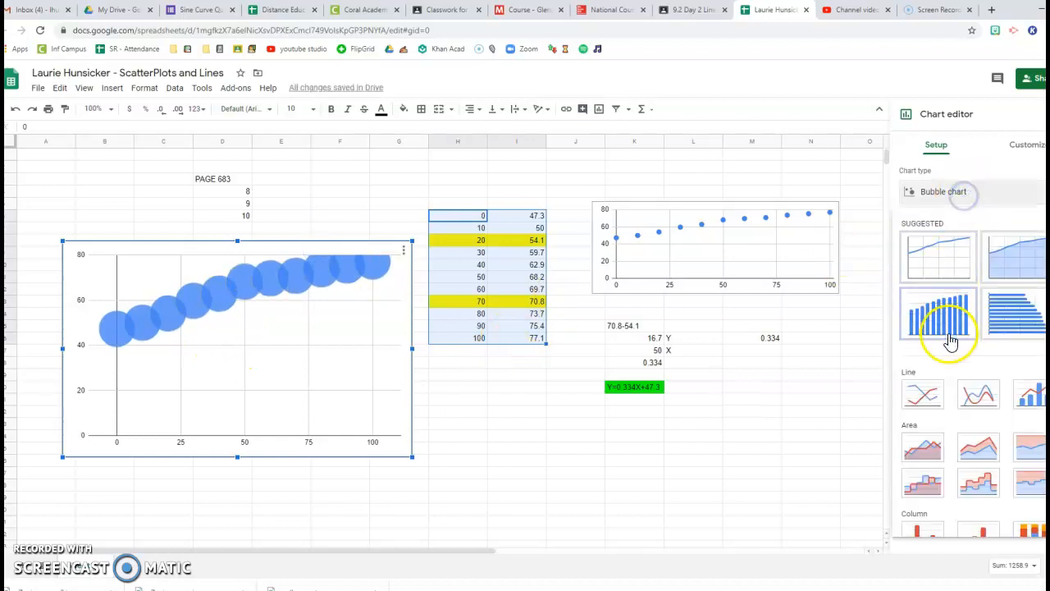
scroll(956, 410, down, 5)
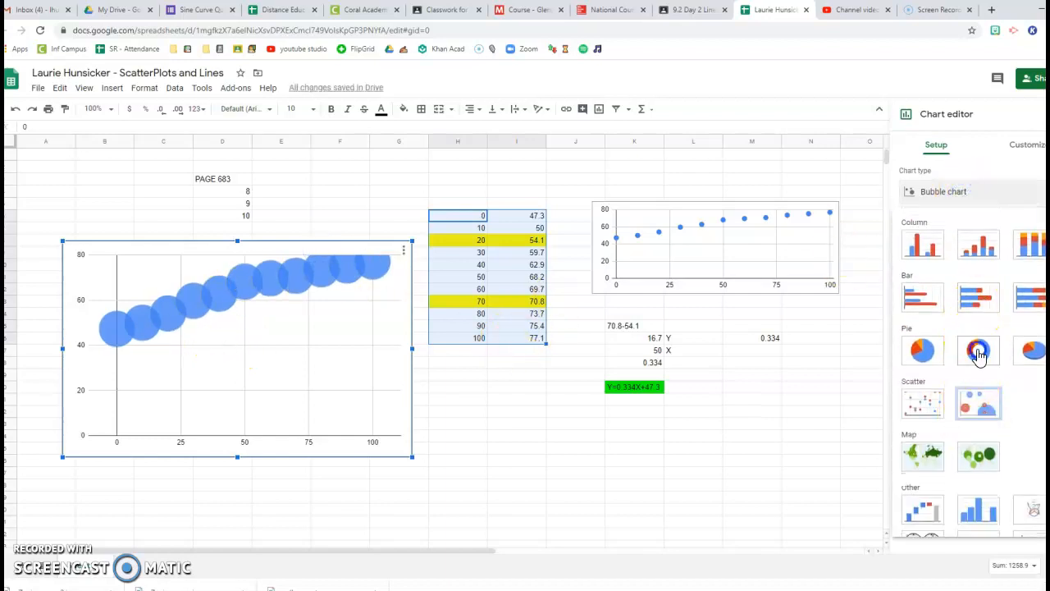
click(978, 353)
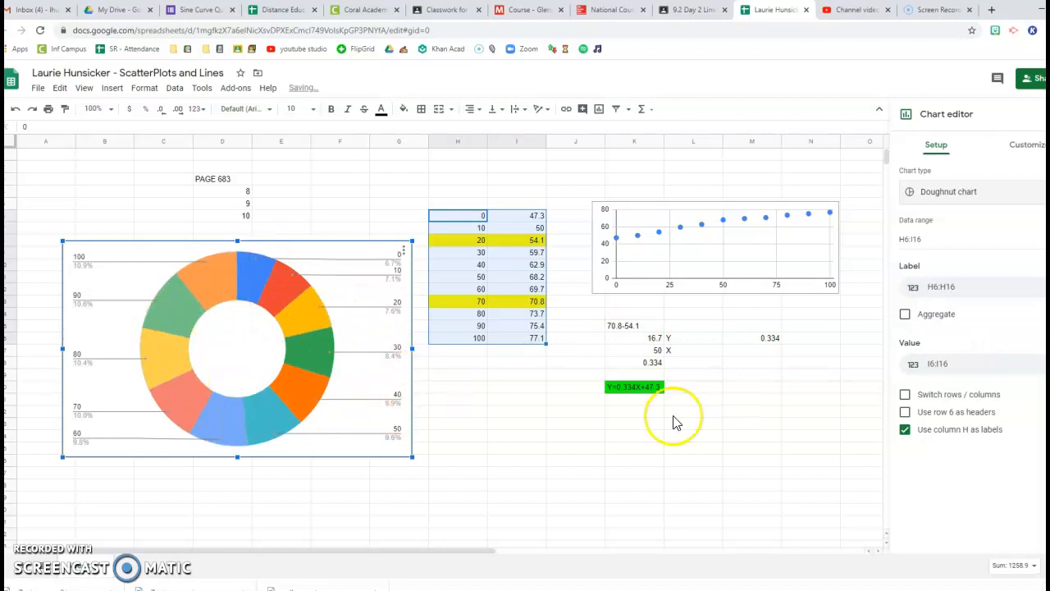
Change the doughnut chart to a 3D pie chart, look over the remaining chart types and close the chart editor
click(979, 199)
scroll(970, 433, down, 5)
scroll(968, 441, down, 1)
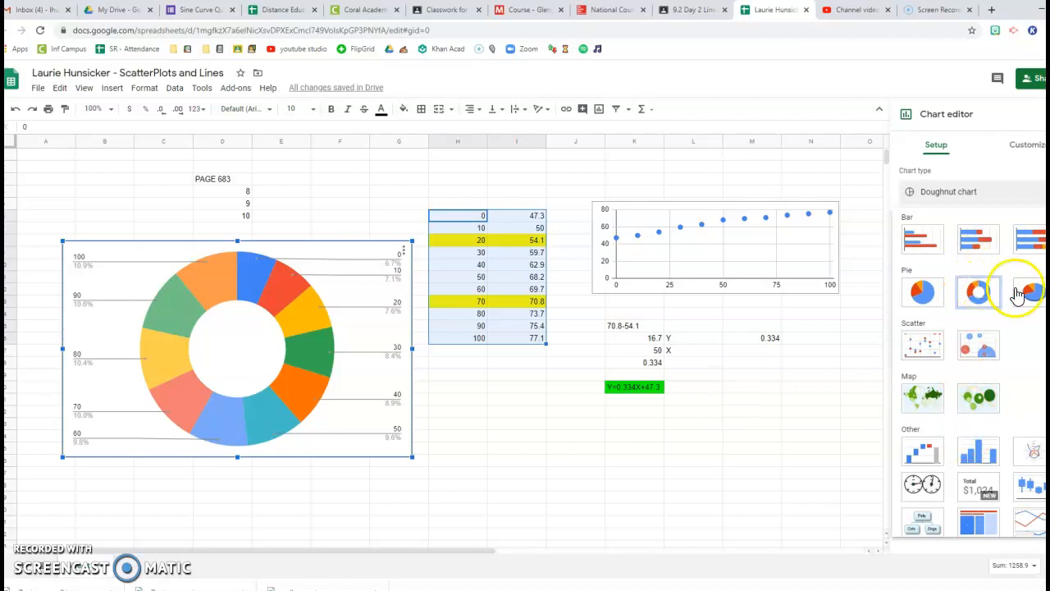
click(1026, 291)
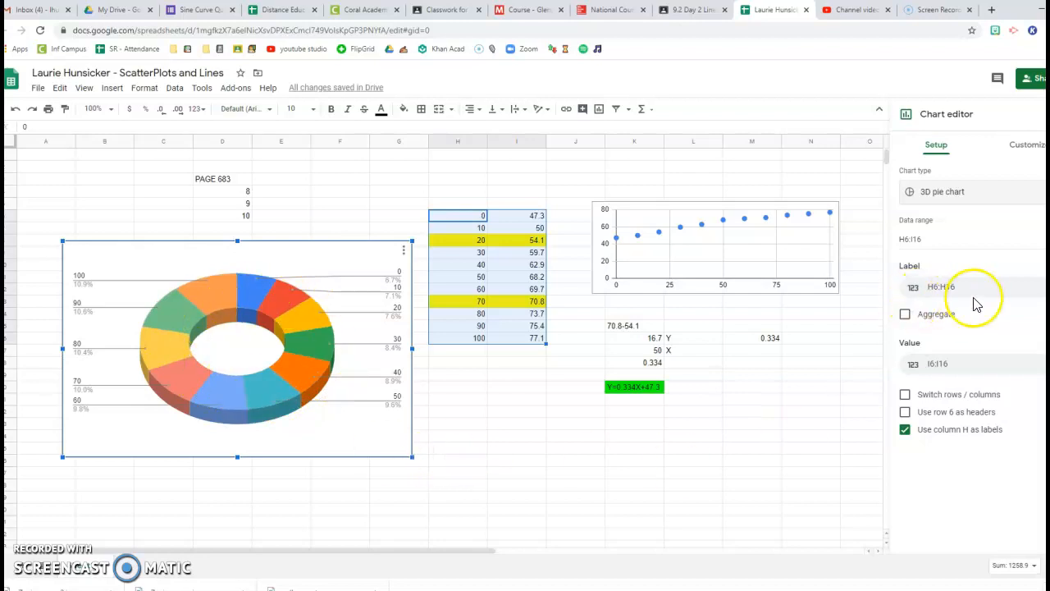
click(981, 191)
scroll(973, 427, down, 10)
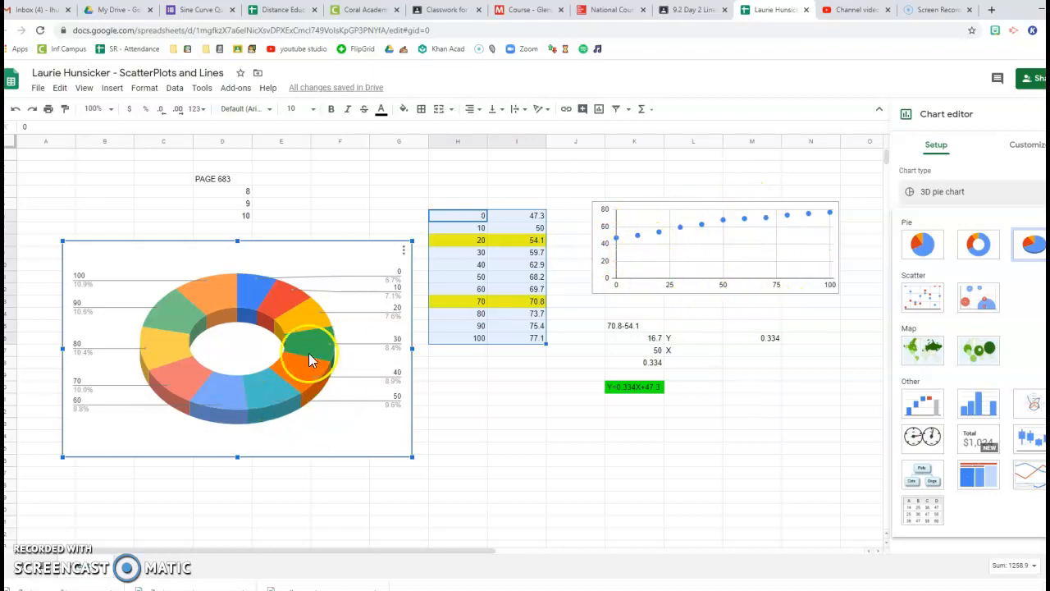
click(529, 497)
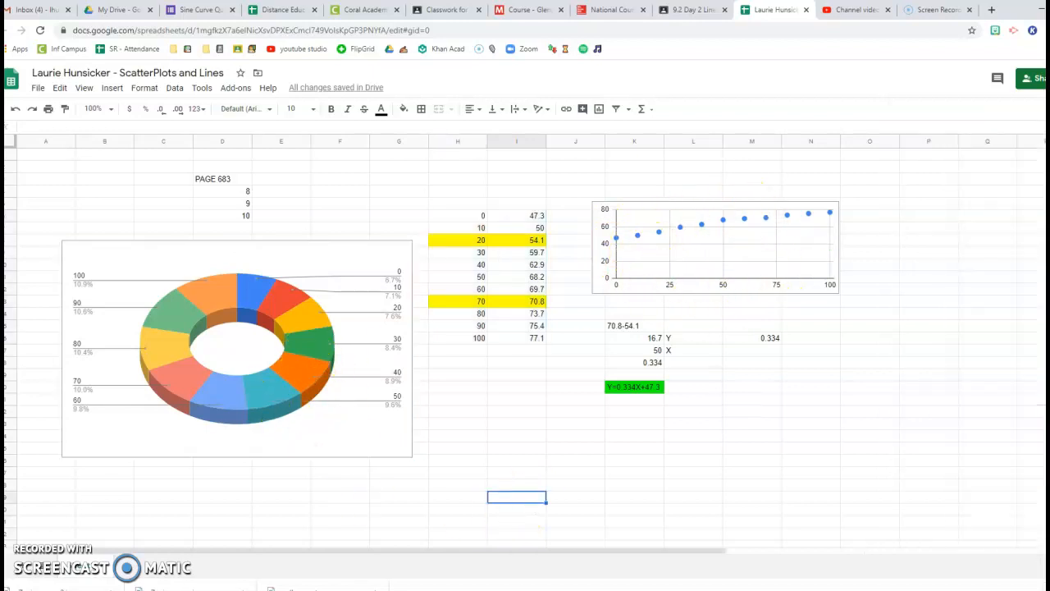